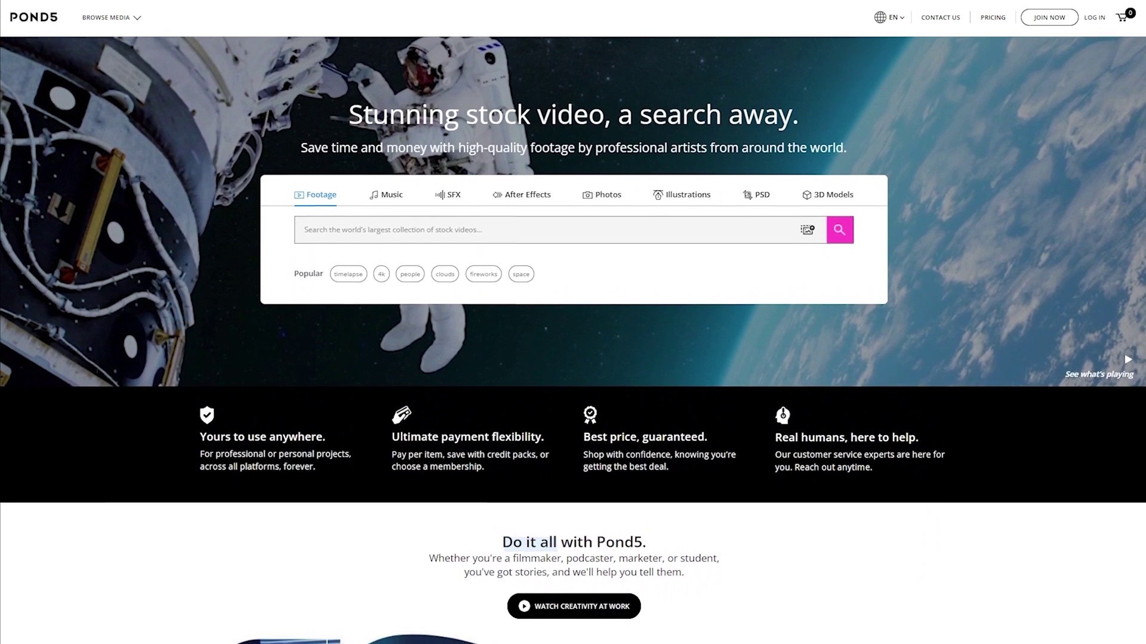
{"action": "scroll", "coordinate": [573, 322], "scroll_direction": "down", "scroll_amount": 2}
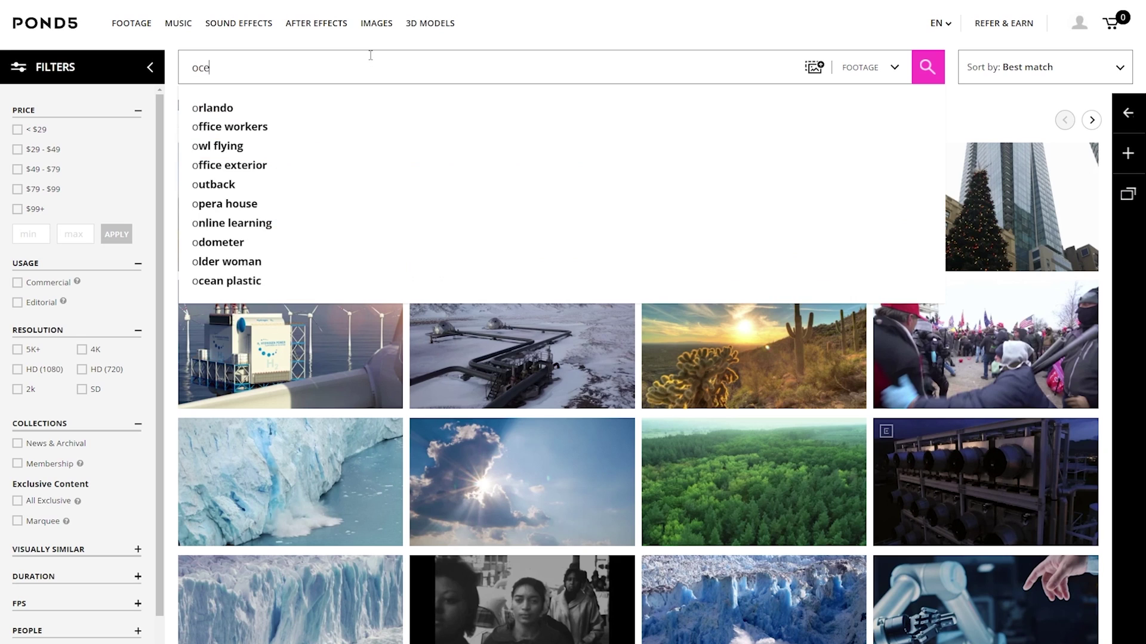
Search Pond5 footage for 'ocean waves'.
{"action": "type", "text": "n waves"}
{"action": "key", "text": "Return"}
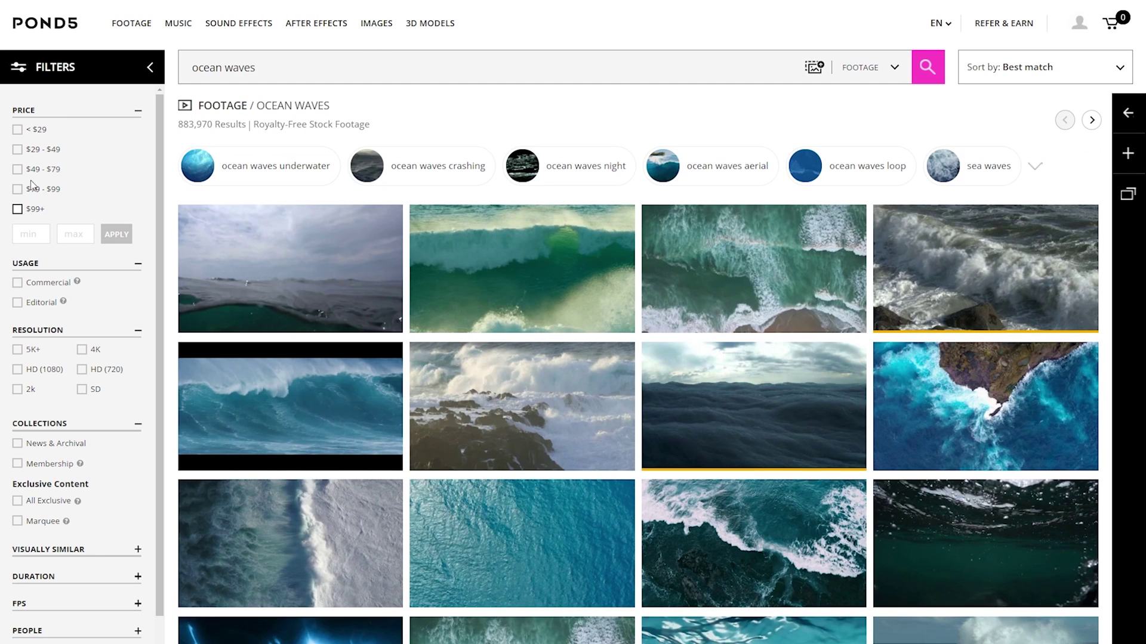
Filter results to under $29 and $29 - $49, commercial licence, and exclusive clips only.
{"action": "left_click", "coordinate": [17, 129]}
{"action": "left_click", "coordinate": [18, 150]}
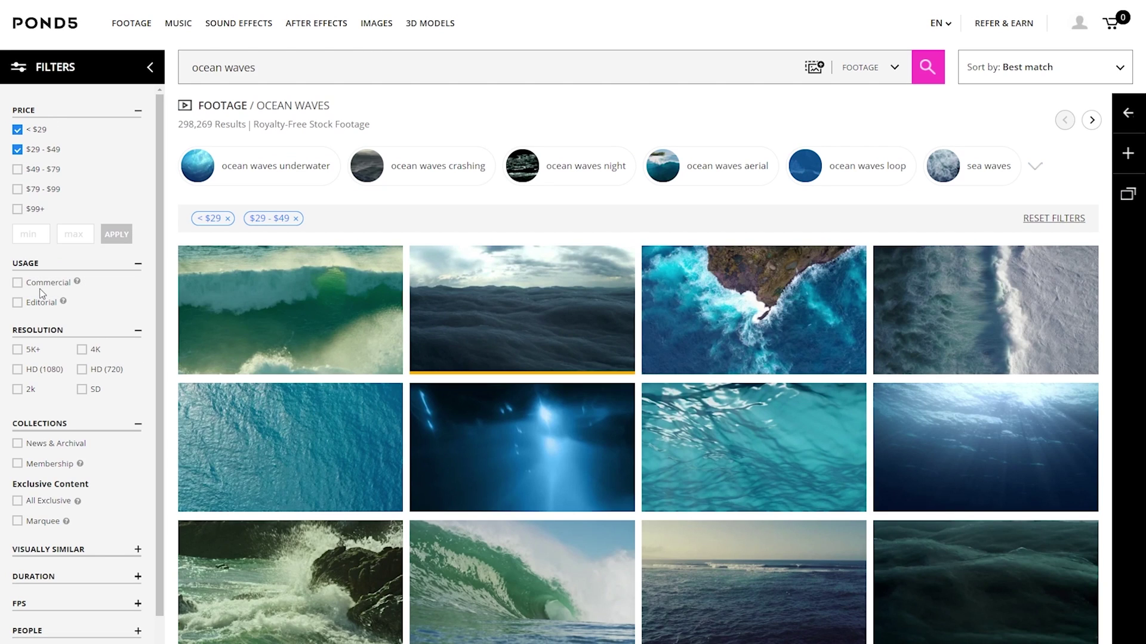
{"action": "left_click", "coordinate": [47, 285]}
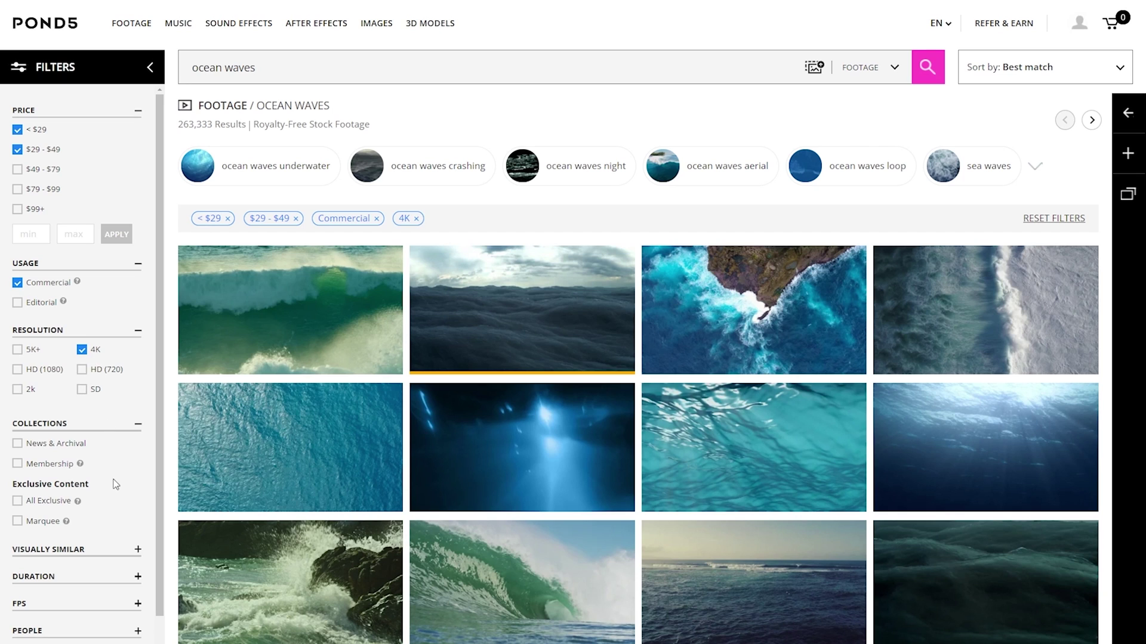
{"action": "scroll", "coordinate": [60, 388], "scroll_direction": "down", "scroll_amount": 1}
{"action": "left_click", "coordinate": [33, 439]}
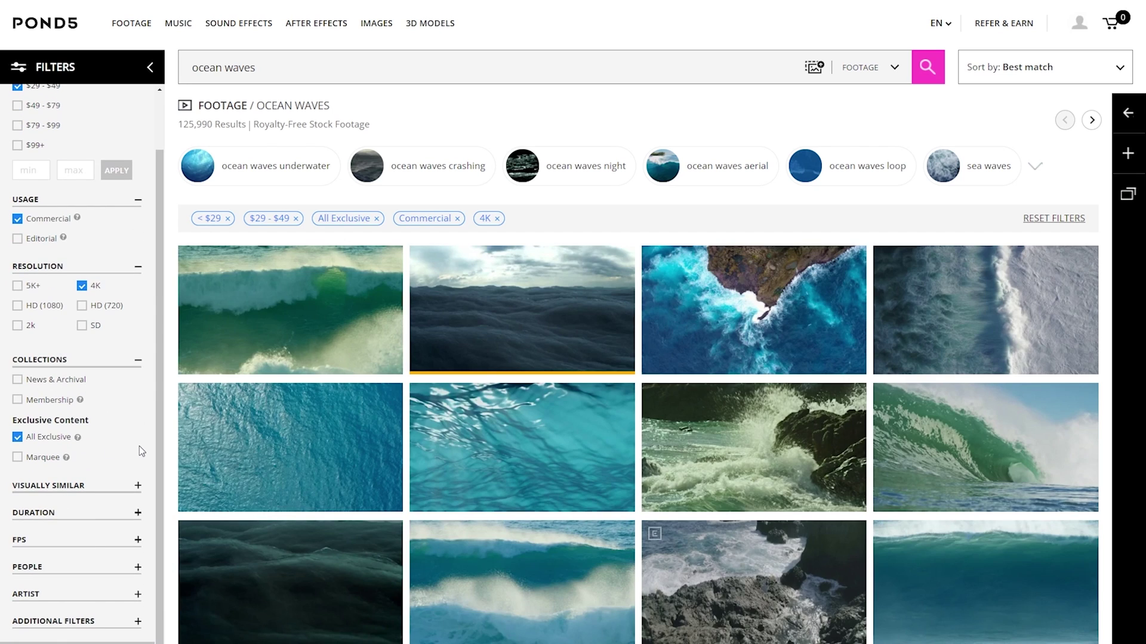
{"action": "scroll", "coordinate": [138, 447], "scroll_direction": "down", "scroll_amount": 1}
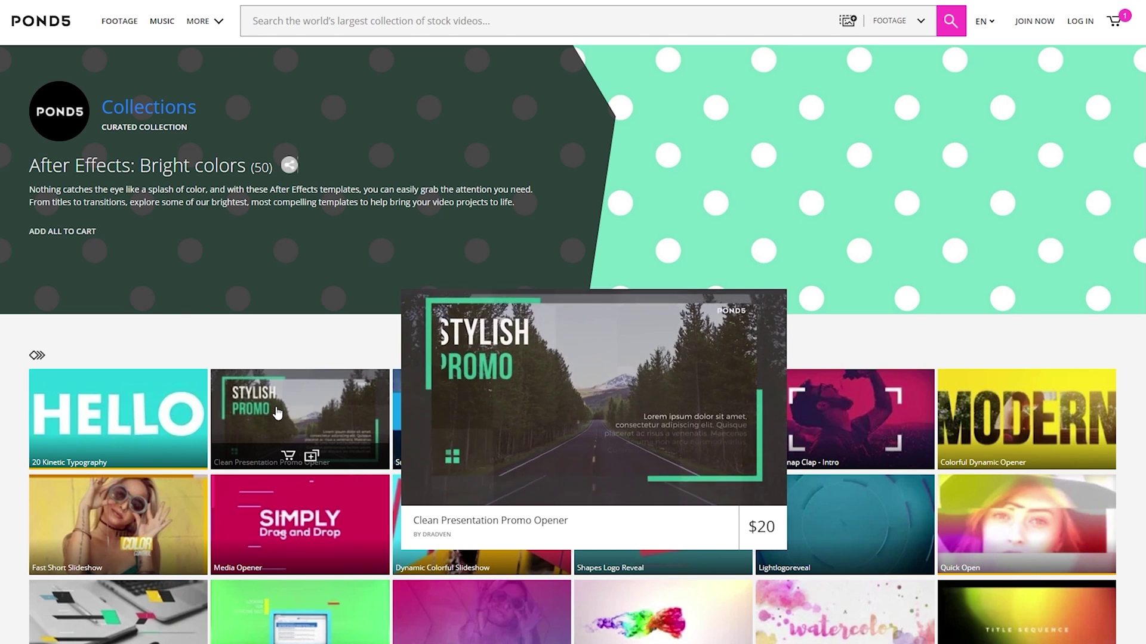
Scroll through the Pond5 After Effects template and clip preview pages.
{"action": "mouse_move", "coordinate": [291, 497]}
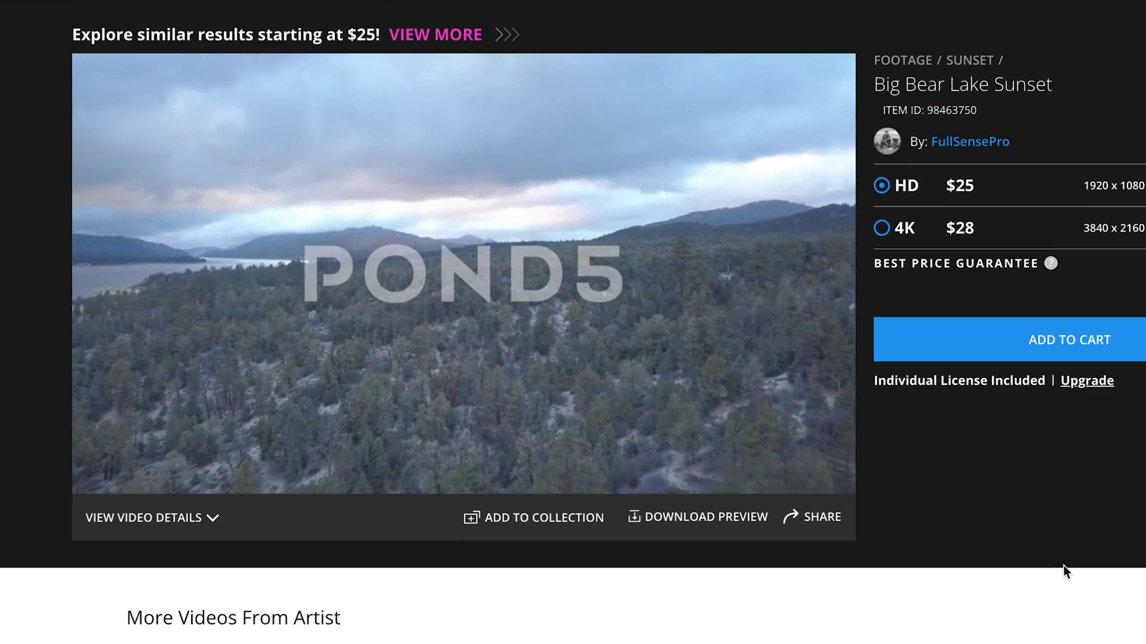
{"action": "scroll", "coordinate": [1065, 570], "scroll_direction": "down", "scroll_amount": 10}
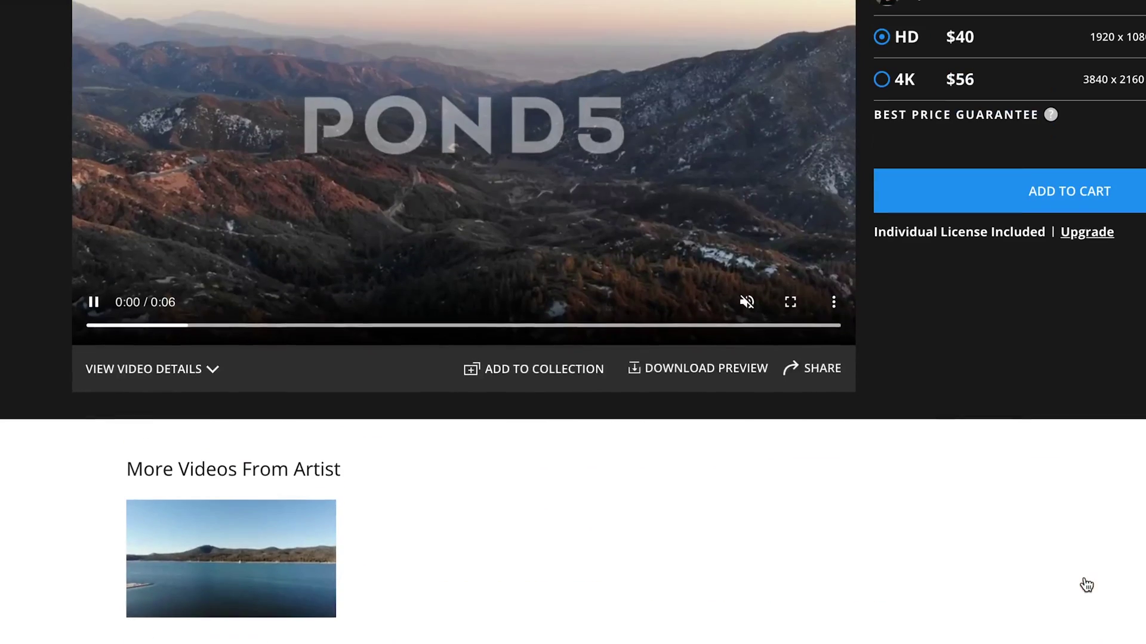
{"action": "scroll", "coordinate": [1086, 584], "scroll_direction": "up", "scroll_amount": 3}
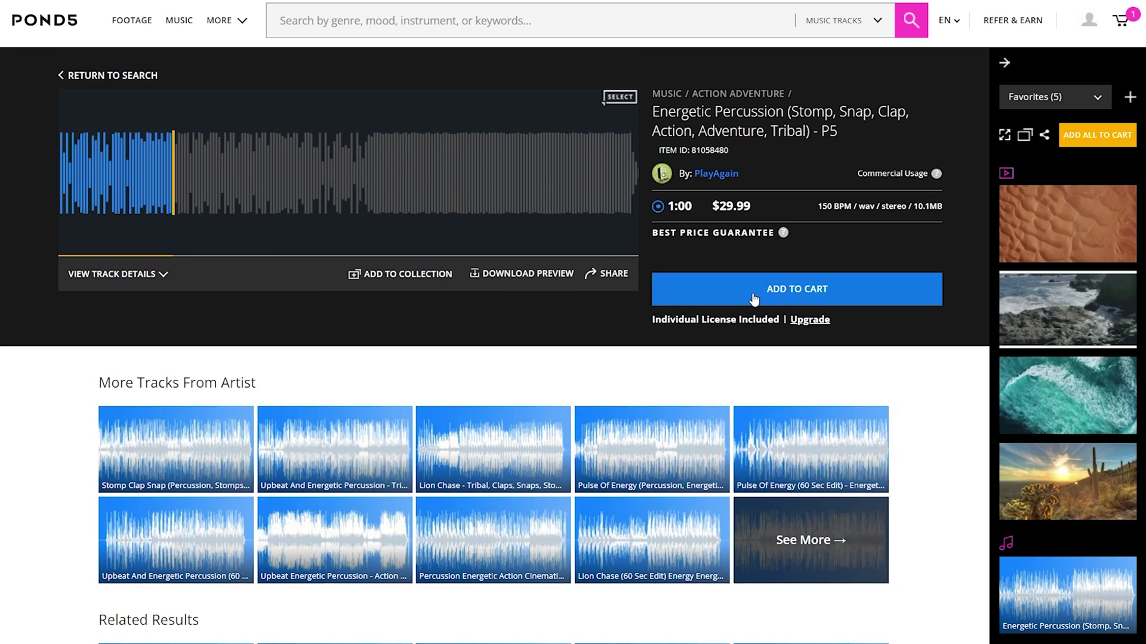
Add the Energetic Percussion track to the cart and dismiss the confirmation popup.
{"action": "left_click", "coordinate": [753, 298]}
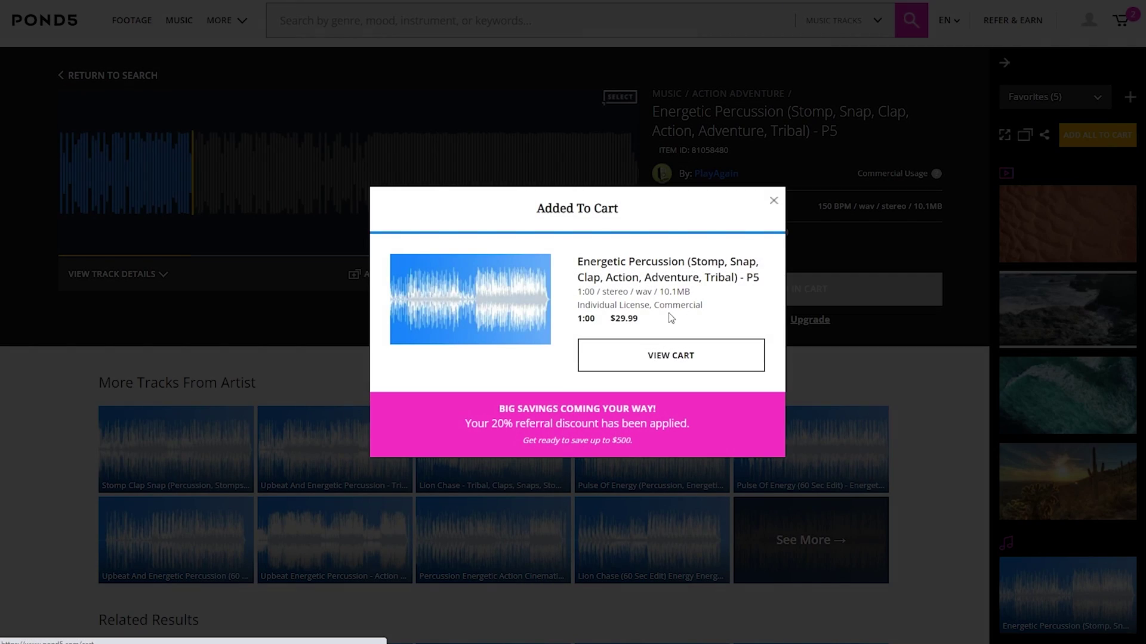
{"action": "left_click", "coordinate": [773, 201]}
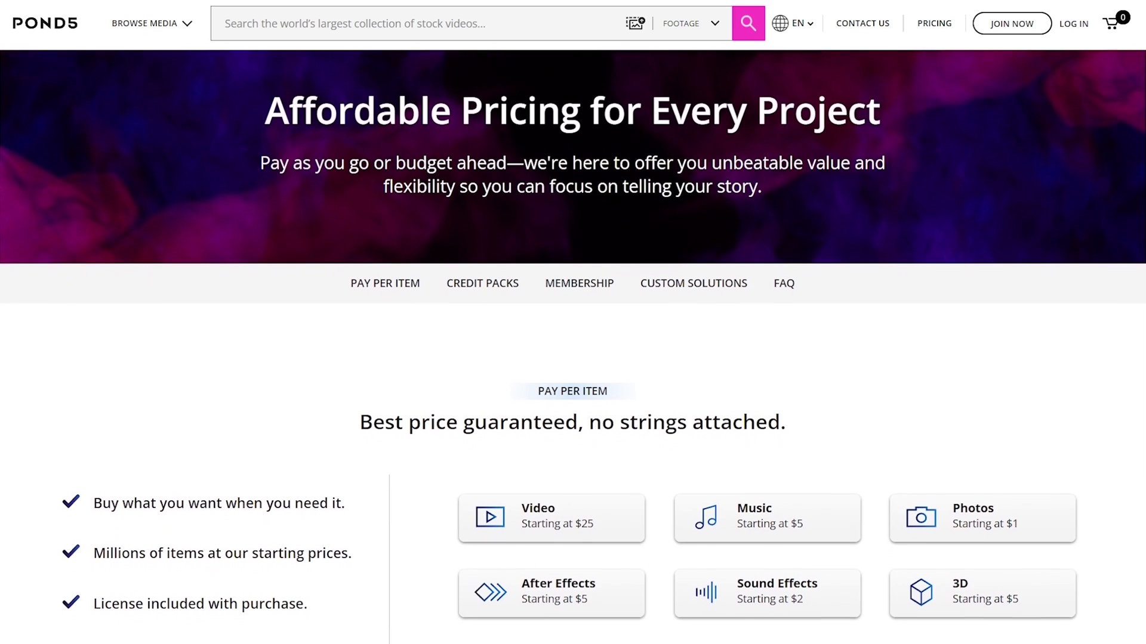
Review the pay-per-item pricing page and bring up the Join Now sign-up form.
{"action": "scroll", "coordinate": [573, 346], "scroll_direction": "down", "scroll_amount": 3}
{"action": "scroll", "coordinate": [572, 346], "scroll_direction": "down", "scroll_amount": 3}
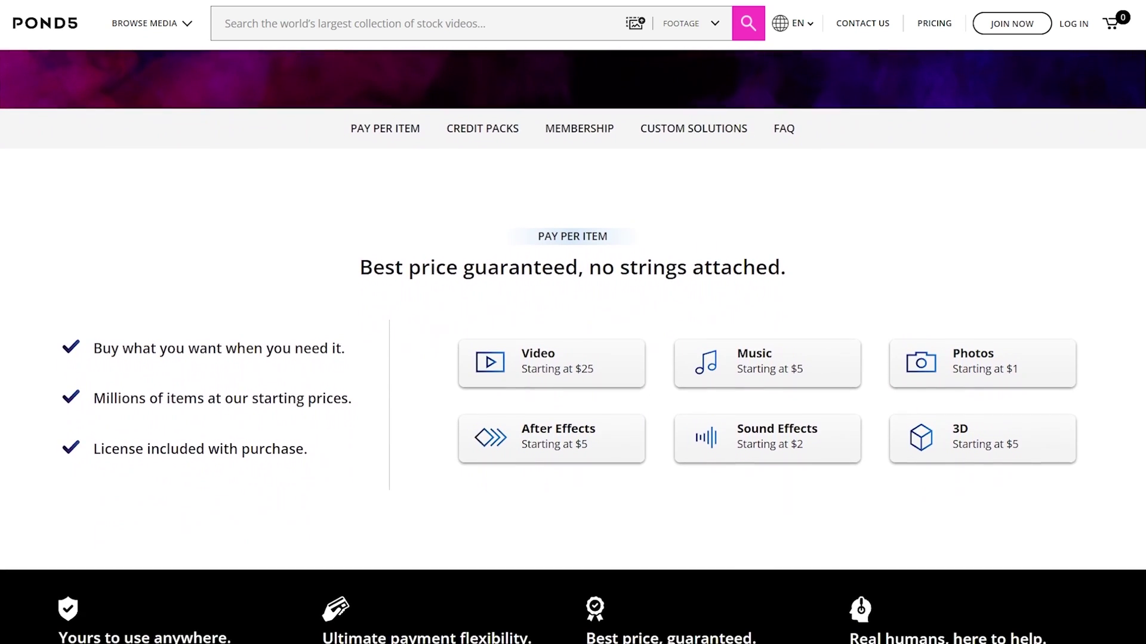
{"action": "scroll", "coordinate": [573, 346], "scroll_direction": "down", "scroll_amount": 3}
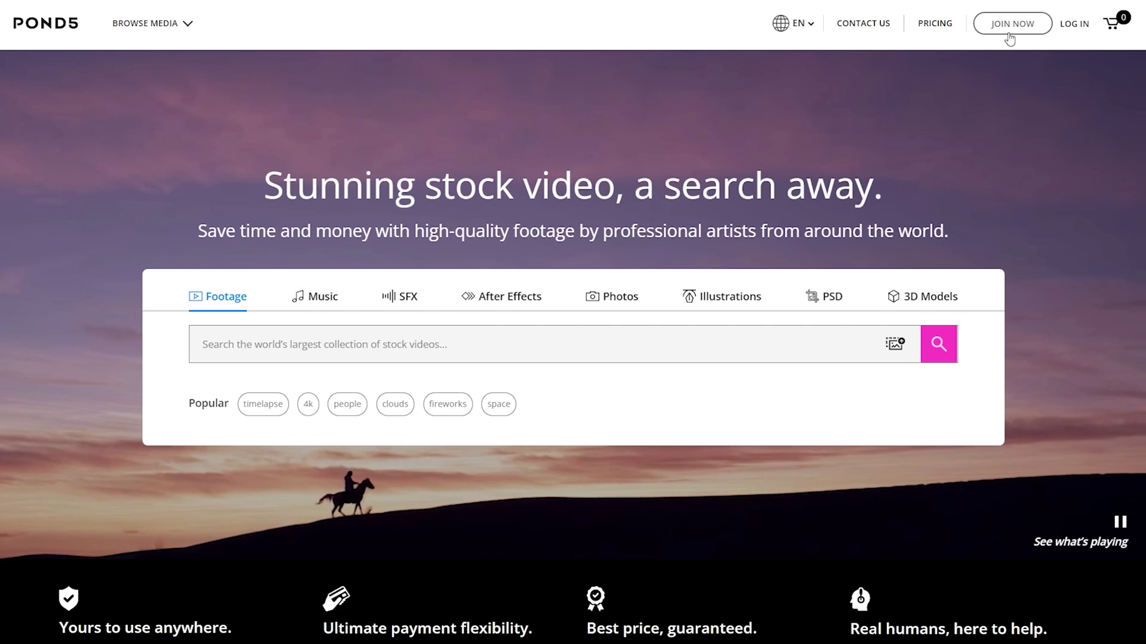
{"action": "left_click", "coordinate": [1008, 33]}
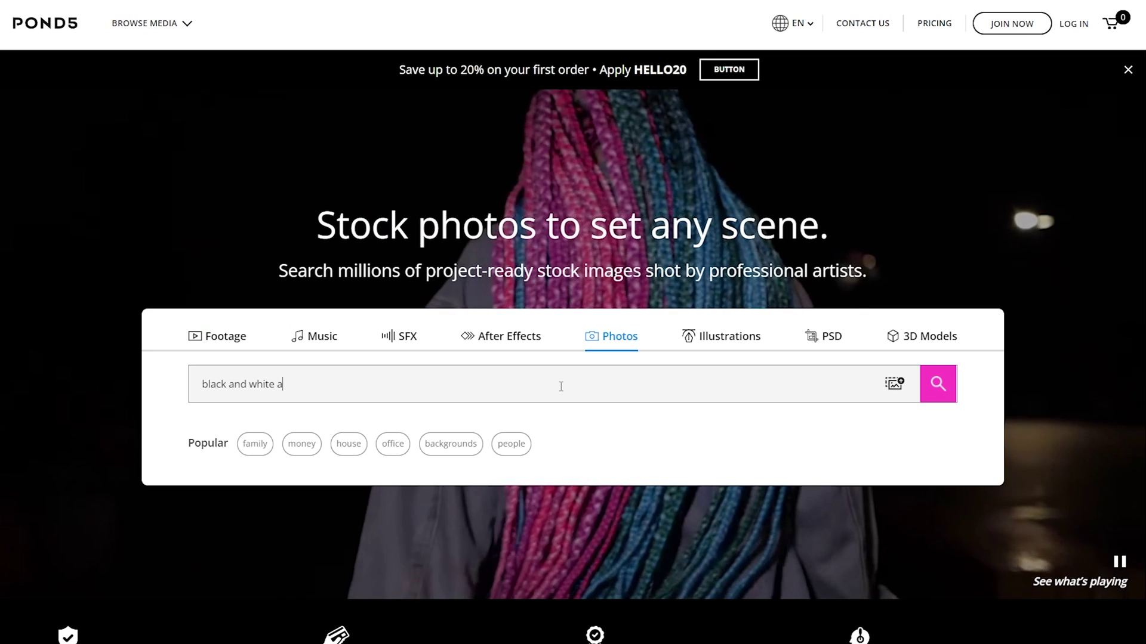
Search photos for 'black and white architecture' and scroll through the results.
{"action": "type", "text": "r"}
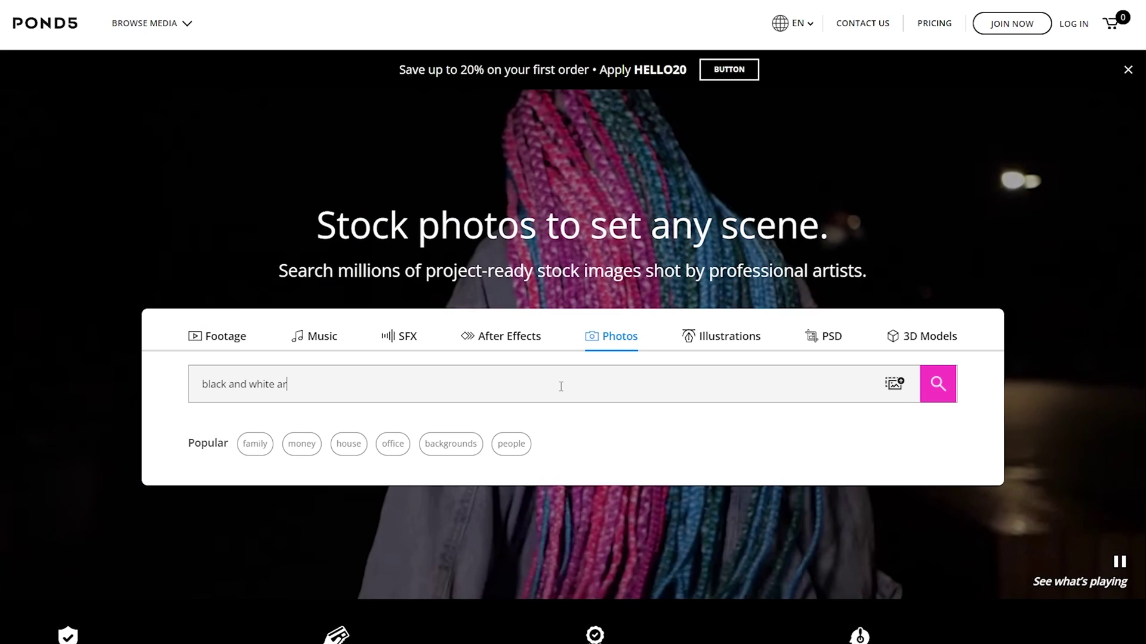
{"action": "type", "text": "chitecture"}
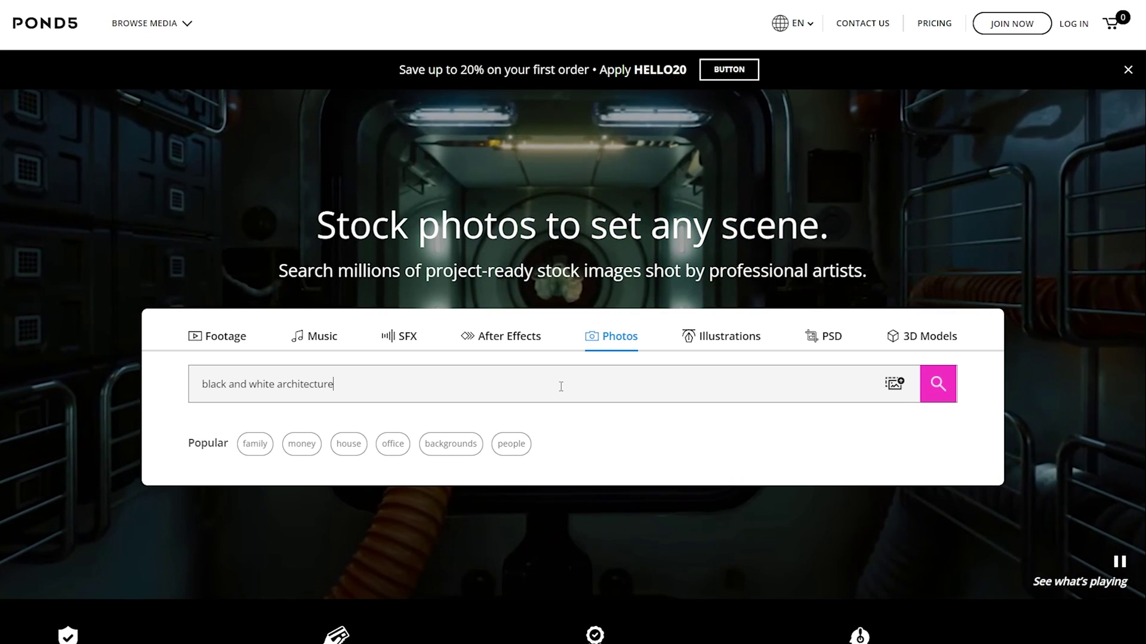
{"action": "key", "text": "Return"}
{"action": "scroll", "coordinate": [639, 346], "scroll_direction": "down", "scroll_amount": 2}
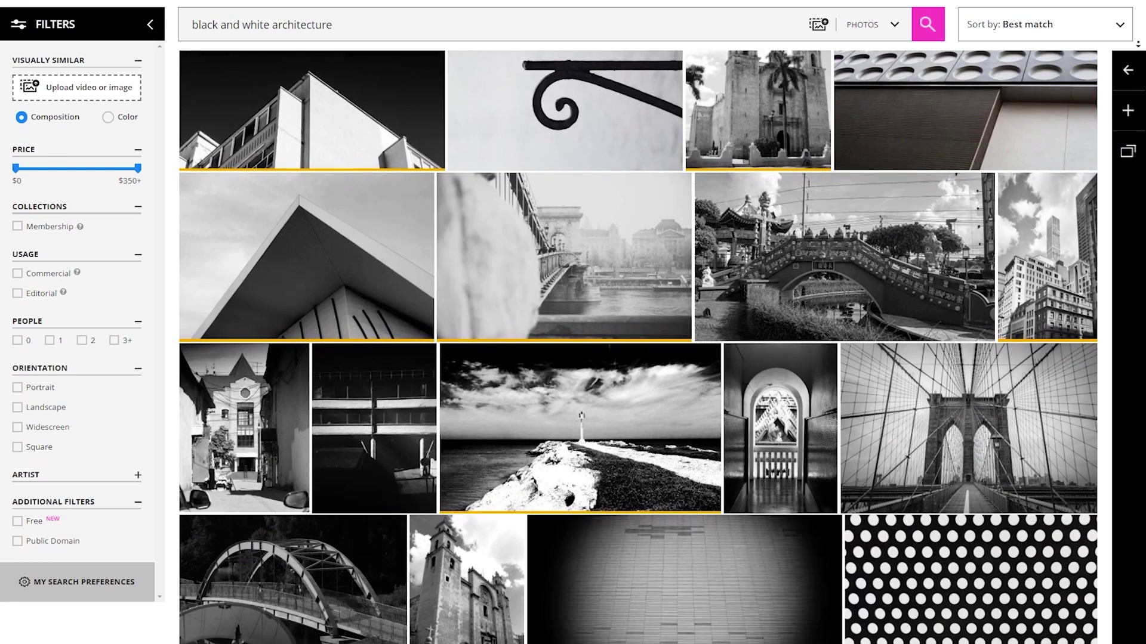
{"action": "scroll", "coordinate": [638, 346], "scroll_direction": "down", "scroll_amount": 2}
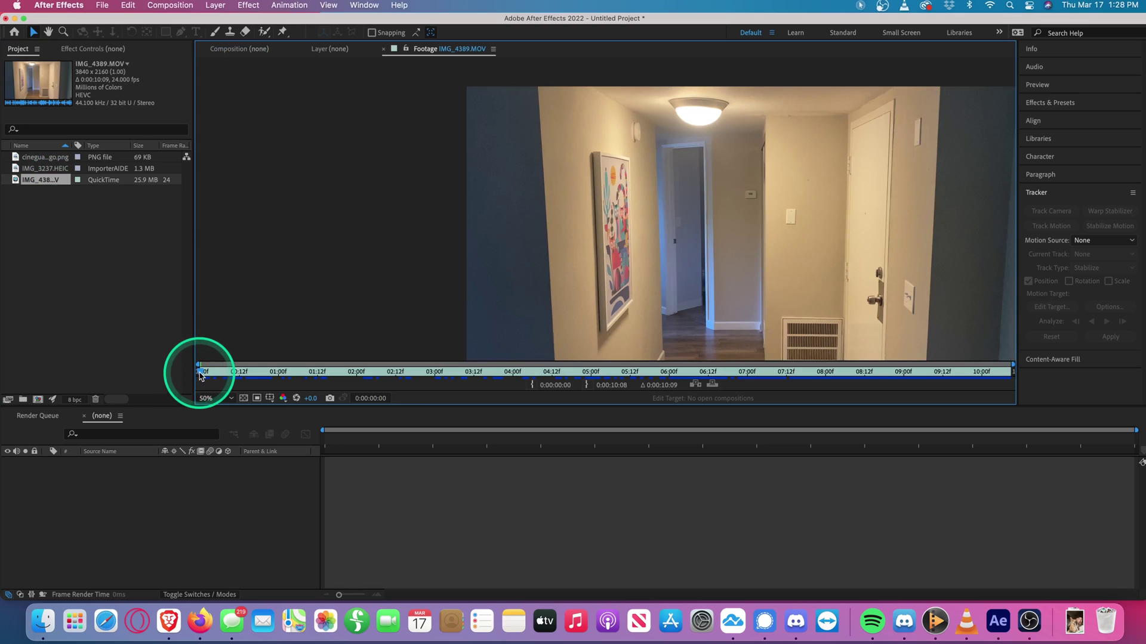
Preview IMG_4389.MOV, then create composition IMG_4389 from it with New Comp from Selection.
{"action": "mouse_move", "coordinate": [207, 374]}
{"action": "left_mouse_down"}
{"action": "mouse_move", "coordinate": [940, 385]}
{"action": "mouse_move", "coordinate": [198, 375]}
{"action": "left_mouse_up"}
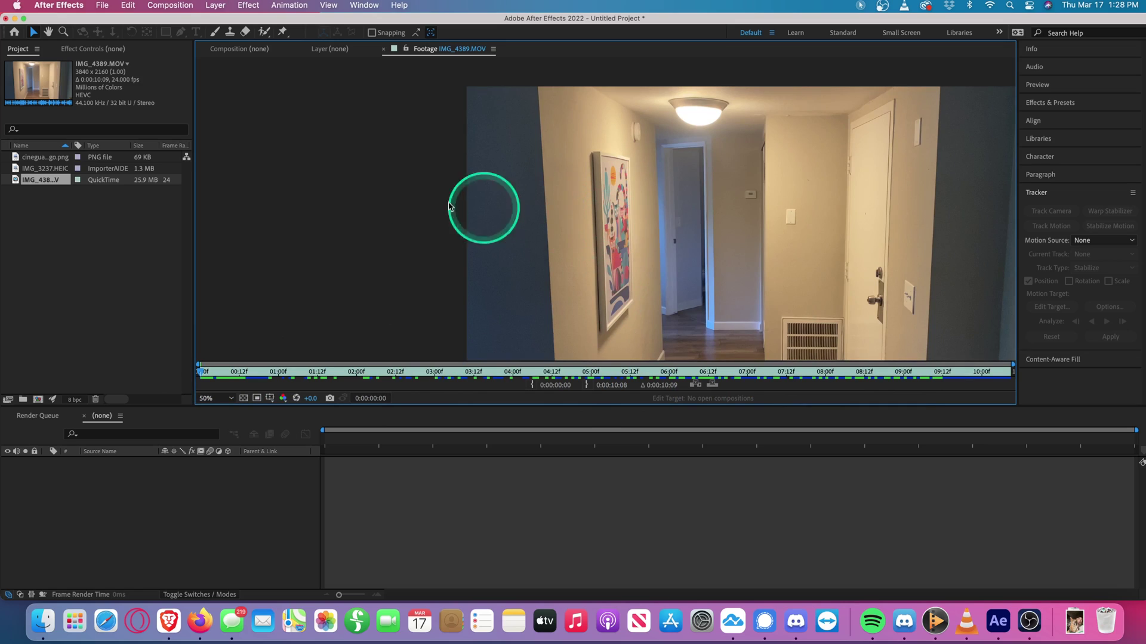
{"action": "right_click", "coordinate": [39, 183]}
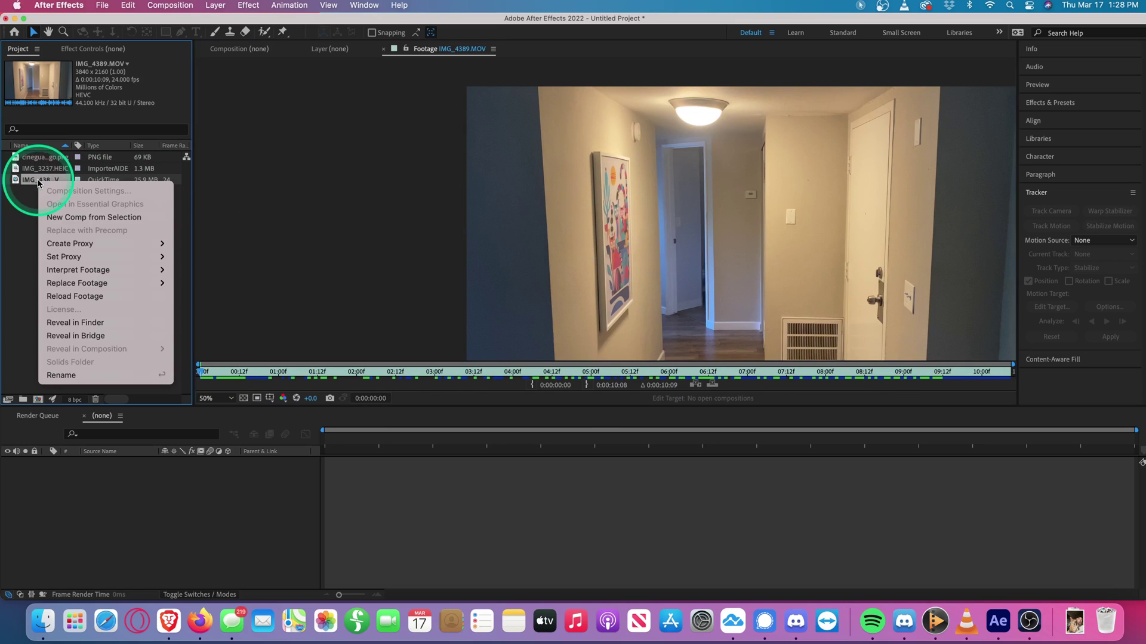
{"action": "left_click", "coordinate": [135, 218]}
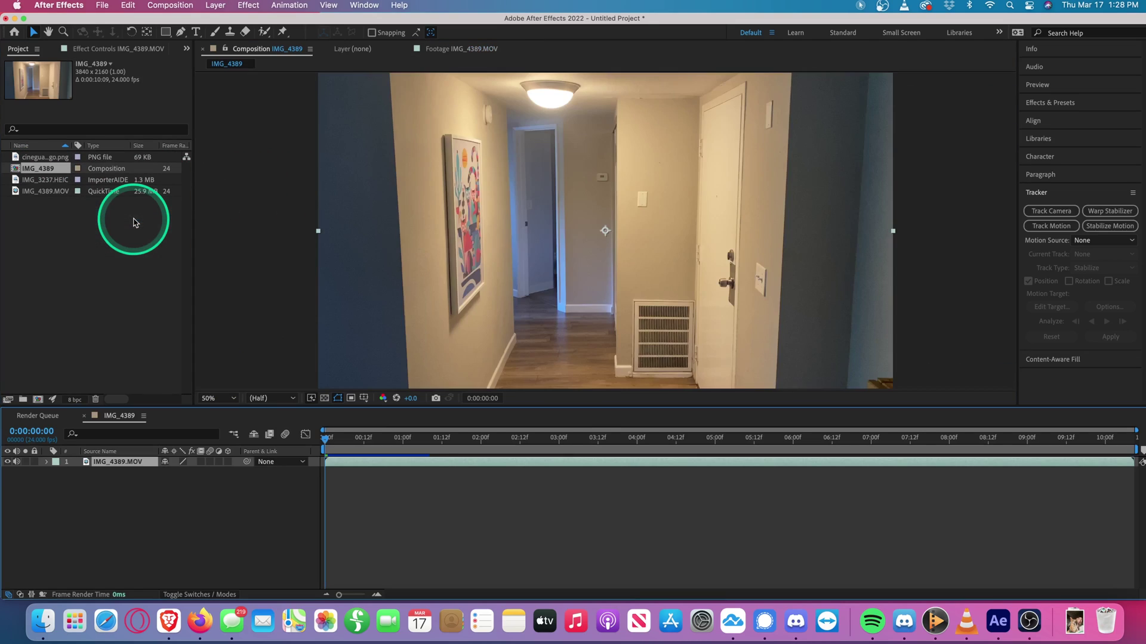
Apply Track & Stabilize > Track Camera to the IMG_4389.MOV layer.
{"action": "right_click", "coordinate": [127, 466]}
{"action": "mouse_move", "coordinate": [154, 456]}
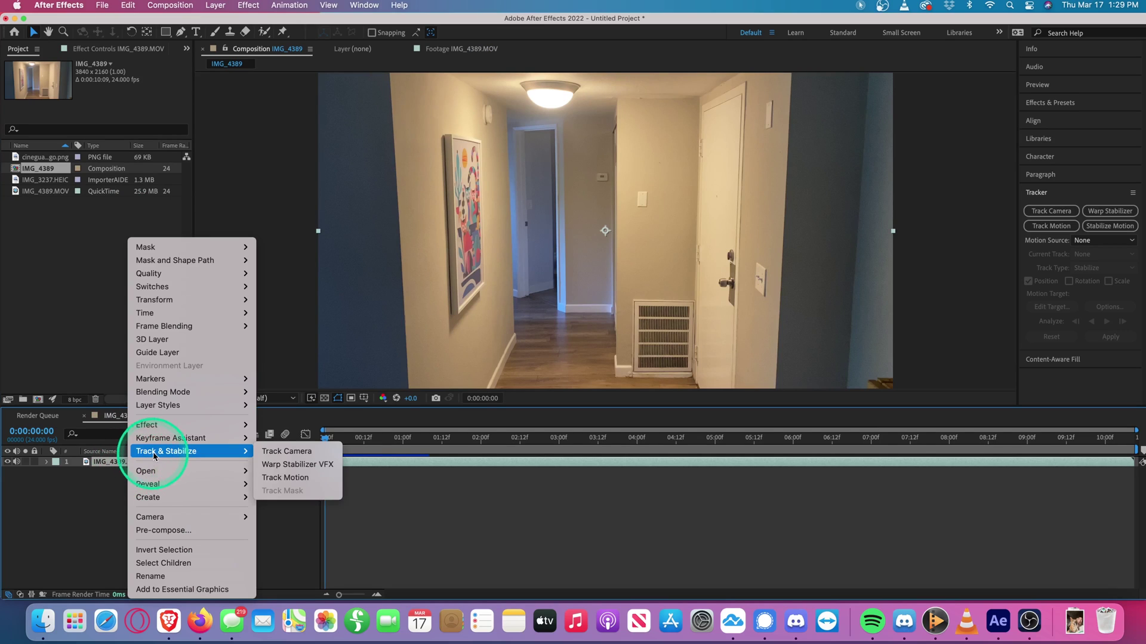
{"action": "left_click", "coordinate": [304, 453]}
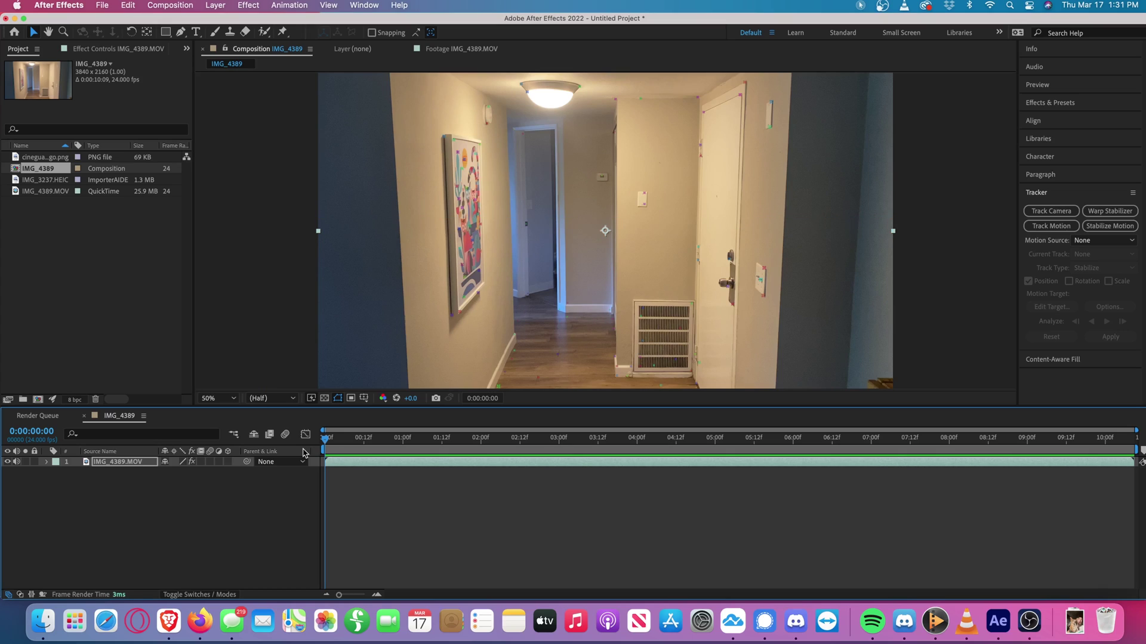
Go to frame 0:00:04:12 and select the track points covering the left wall picture.
{"action": "left_click_drag", "start_coordinate": [327, 442], "coordinate": [686, 420]}
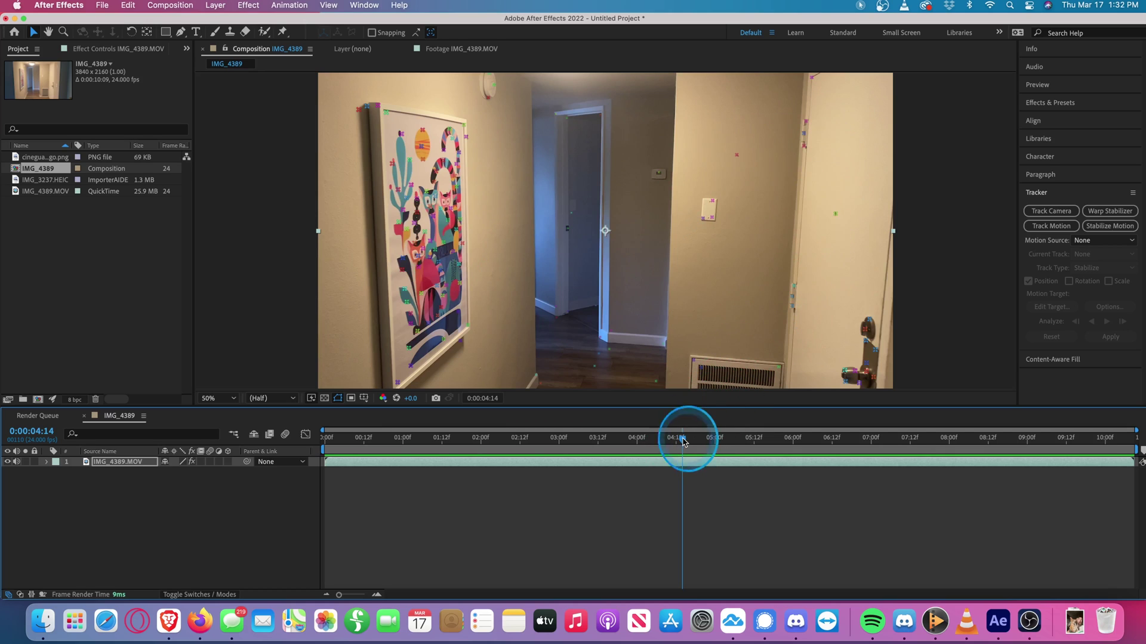
{"action": "mouse_move", "coordinate": [683, 440]}
{"action": "left_mouse_down"}
{"action": "mouse_move", "coordinate": [399, 445]}
{"action": "mouse_move", "coordinate": [307, 459]}
{"action": "mouse_move", "coordinate": [447, 439]}
{"action": "mouse_move", "coordinate": [678, 441]}
{"action": "left_mouse_up"}
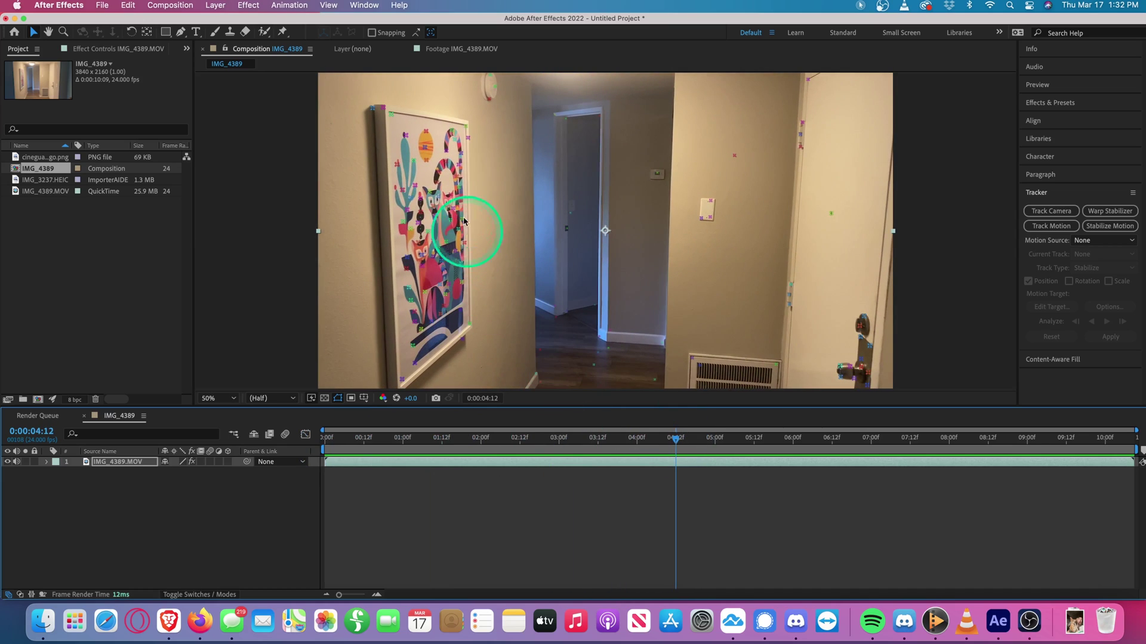
{"action": "left_click", "coordinate": [432, 182]}
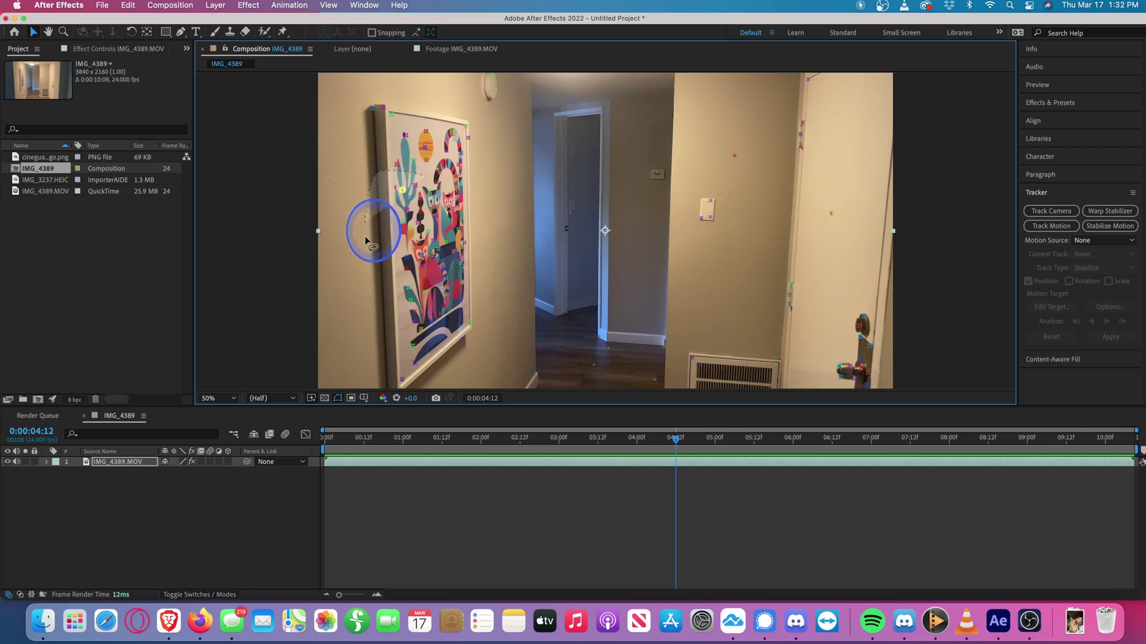
{"action": "mouse_move", "coordinate": [365, 239]}
{"action": "left_mouse_down"}
{"action": "mouse_move", "coordinate": [426, 291]}
{"action": "mouse_move", "coordinate": [460, 296]}
{"action": "mouse_move", "coordinate": [482, 252]}
{"action": "mouse_move", "coordinate": [469, 206]}
{"action": "left_mouse_up"}
{"action": "left_click_drag", "start_coordinate": [416, 181], "coordinate": [415, 181]}
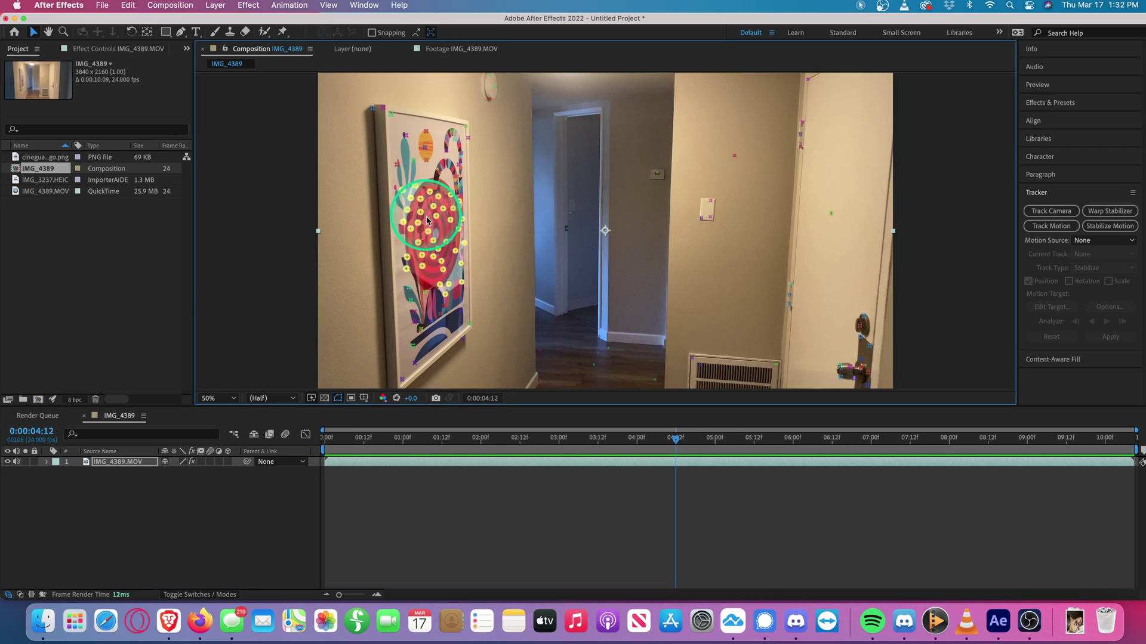
Create a solid and camera from the selected points, then pre-compose the solid as Track Solid 1 Comp 1.
{"action": "right_click", "coordinate": [438, 232]}
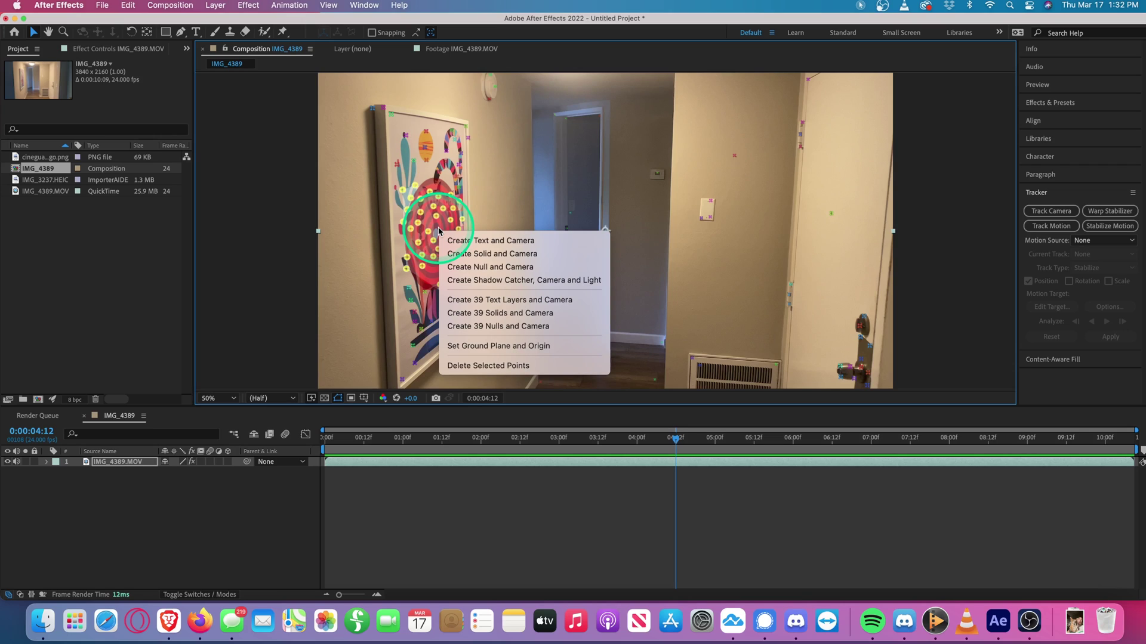
{"action": "left_click", "coordinate": [508, 254]}
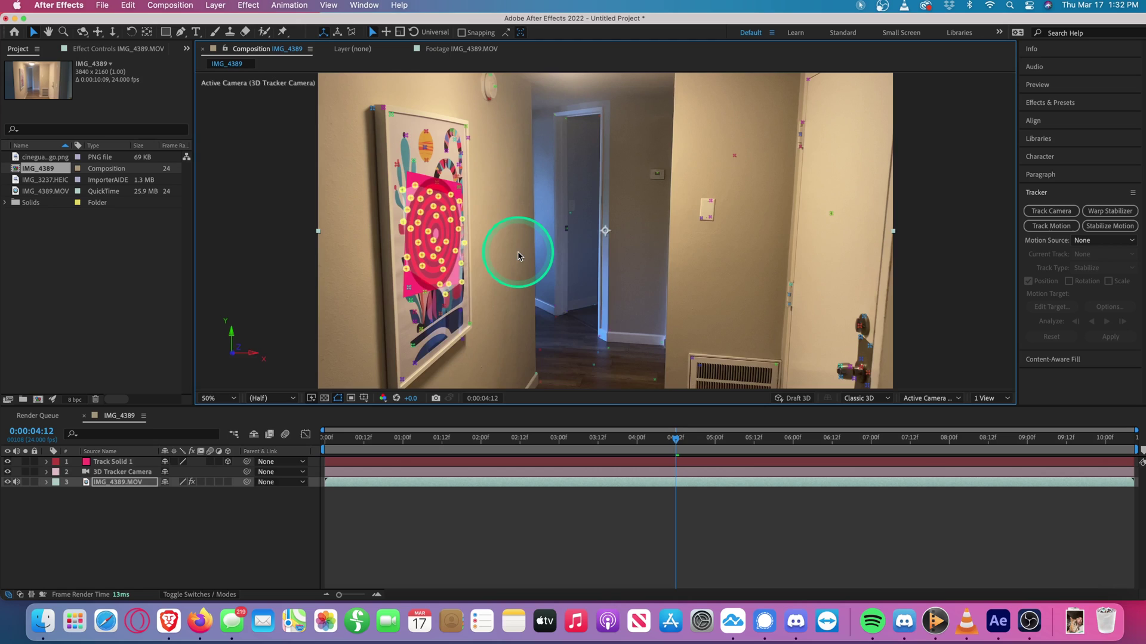
{"action": "right_click", "coordinate": [118, 464]}
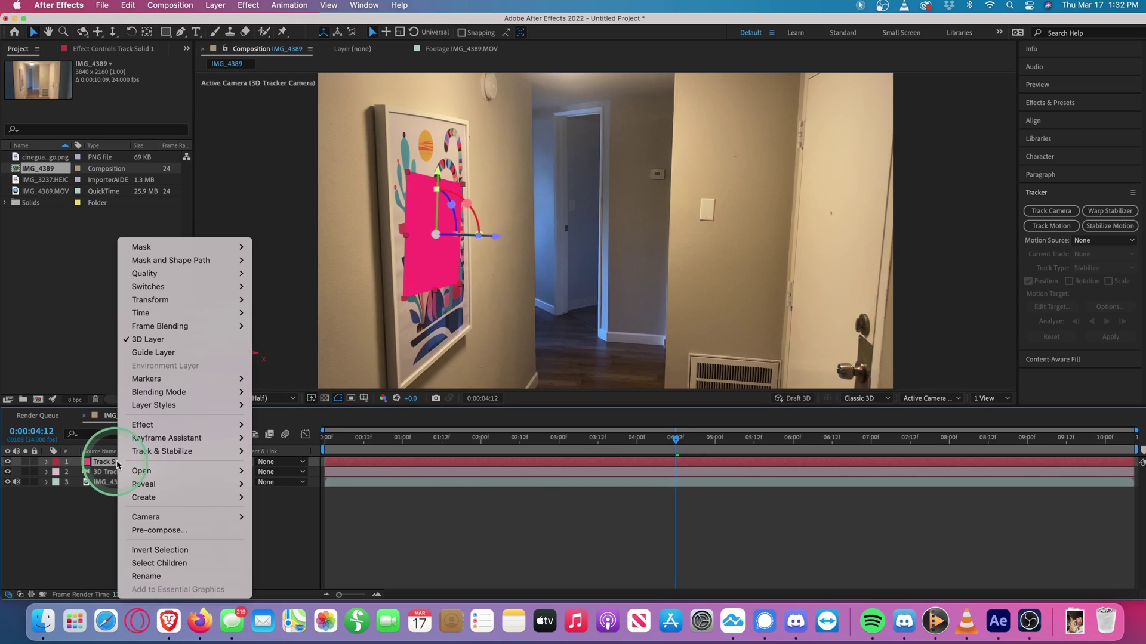
{"action": "left_click", "coordinate": [166, 530]}
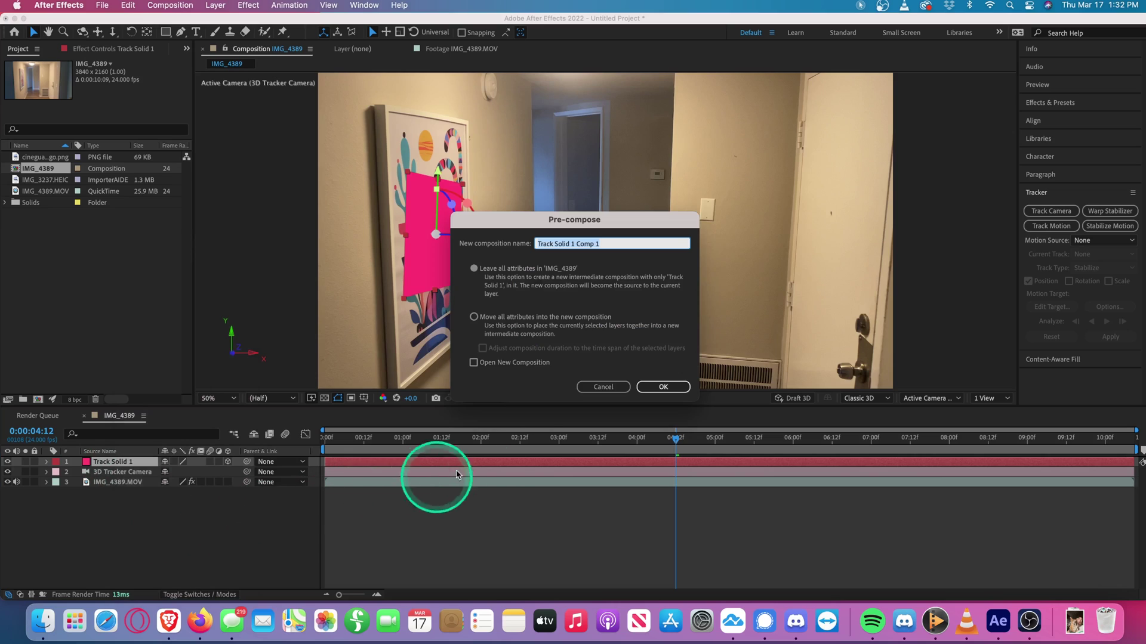
{"action": "left_click", "coordinate": [666, 387]}
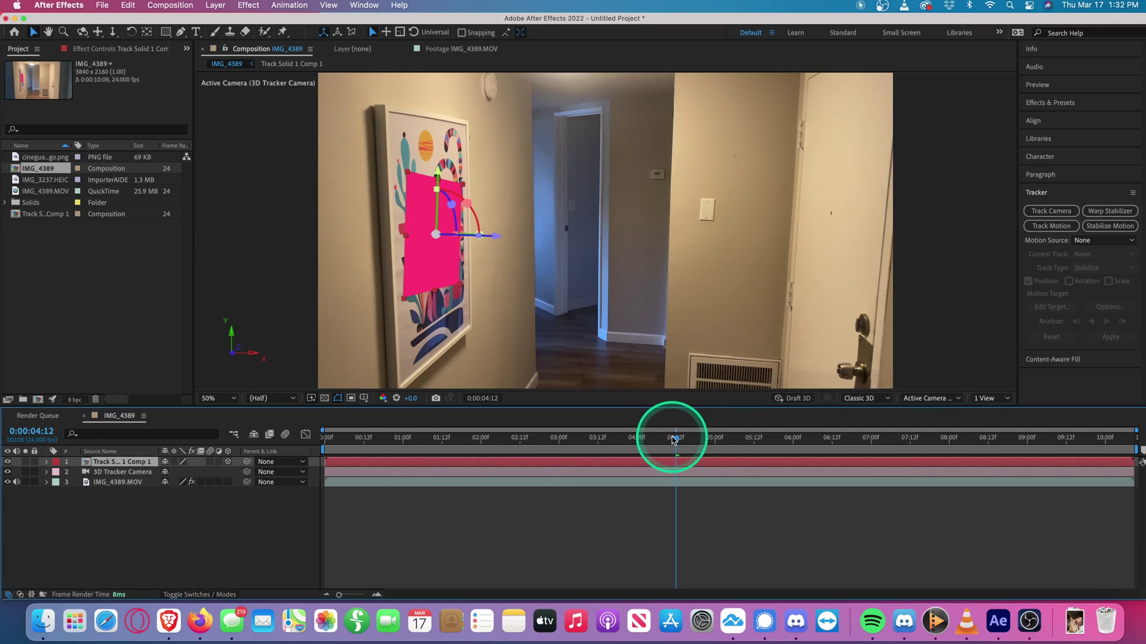
{"action": "left_click_drag", "start_coordinate": [675, 440], "coordinate": [705, 434]}
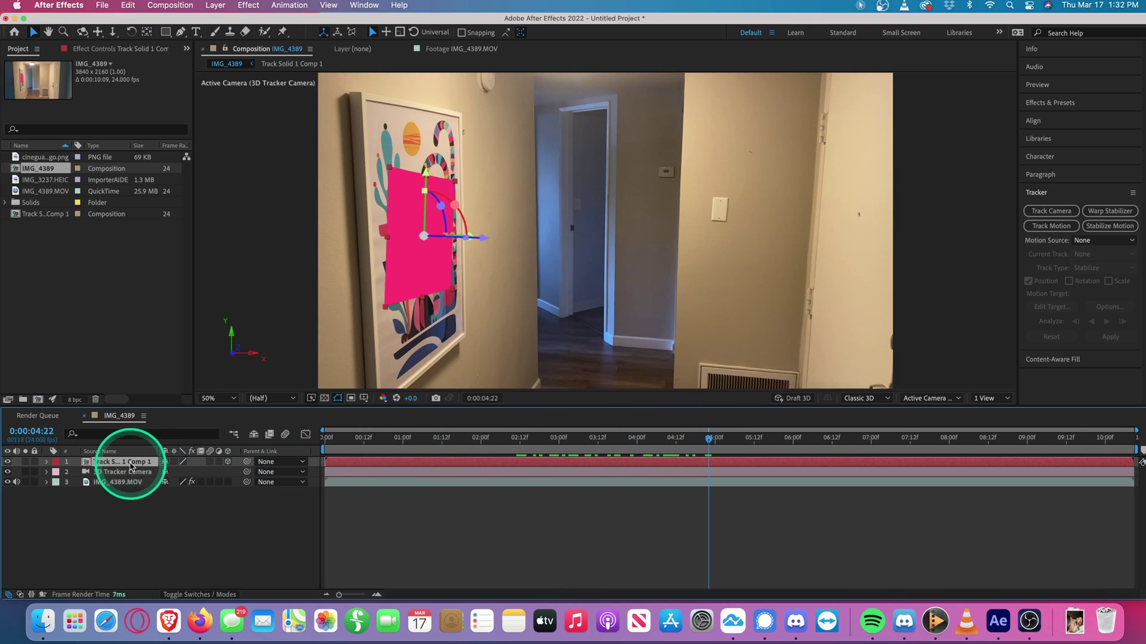
Open Track Solid 1 Comp 1 and delete the pink Track Solid 1 layer.
{"action": "double_click", "coordinate": [128, 462]}
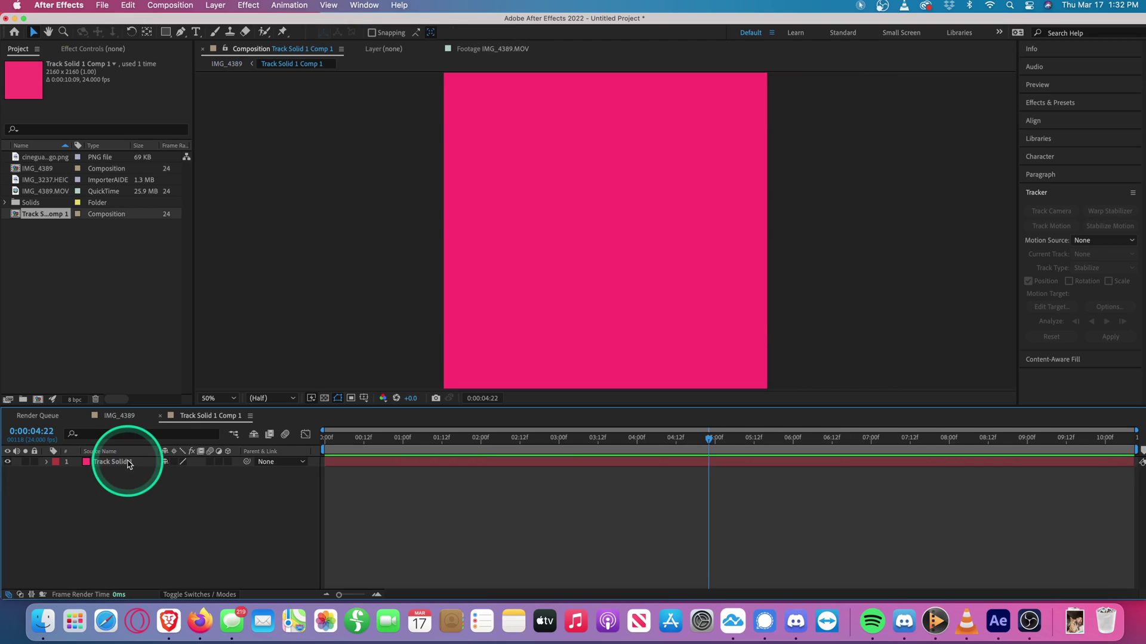
{"action": "left_click", "coordinate": [124, 463]}
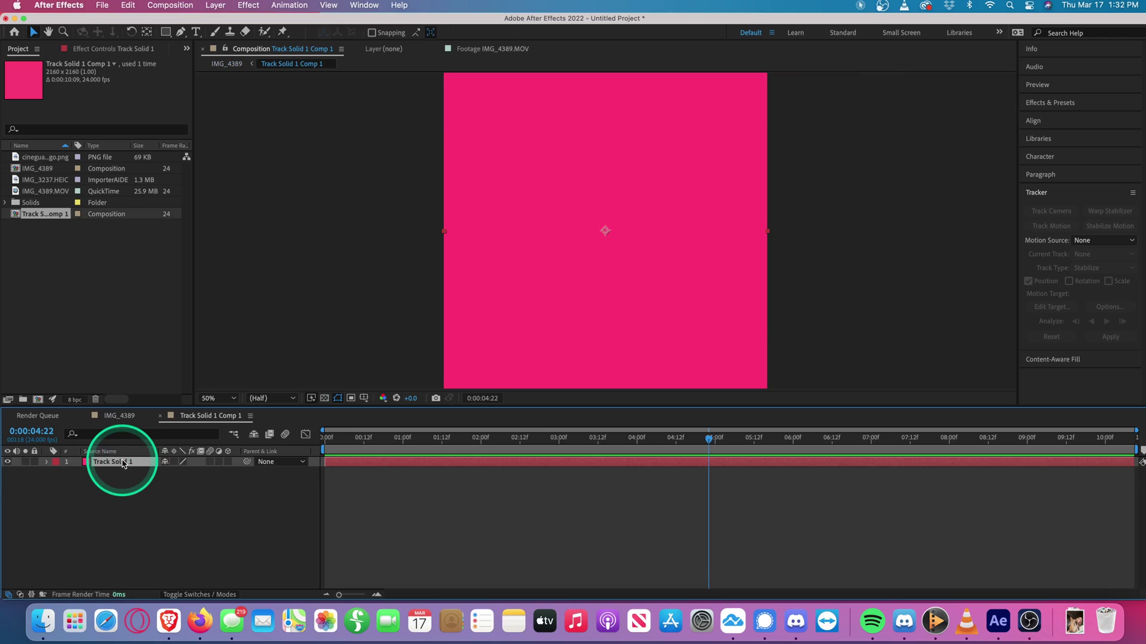
{"action": "key", "text": "Delete"}
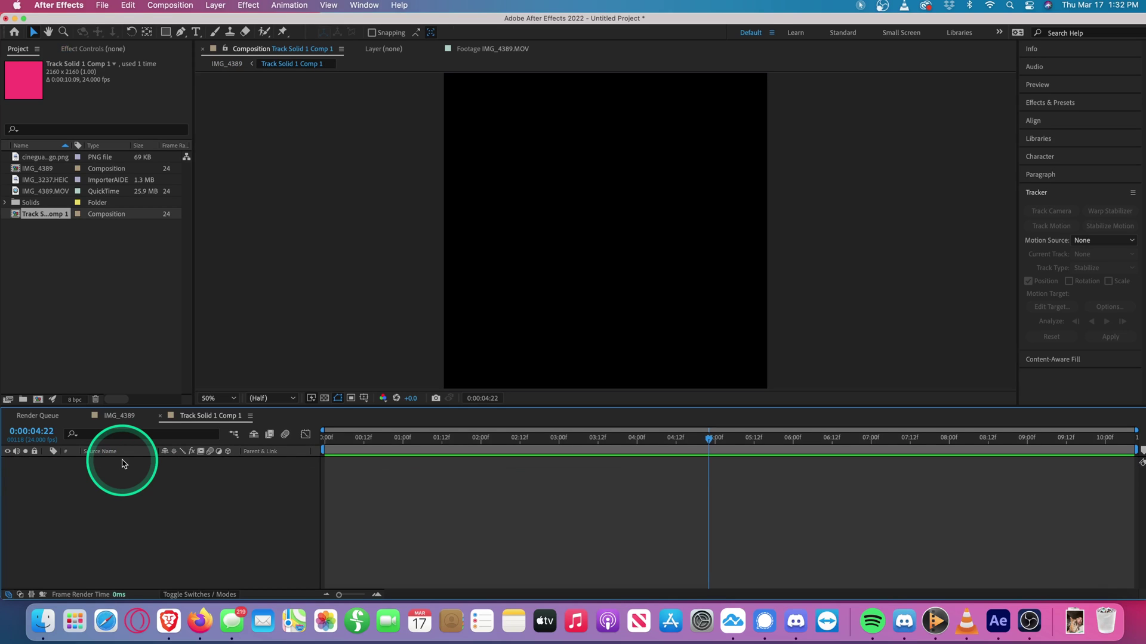
Place IMG_3237.HEIC in the precomp at 69% scale, position it, and return to IMG_4389.
{"action": "left_click", "coordinate": [49, 181]}
{"action": "left_click_drag", "start_coordinate": [198, 202], "coordinate": [594, 253]}
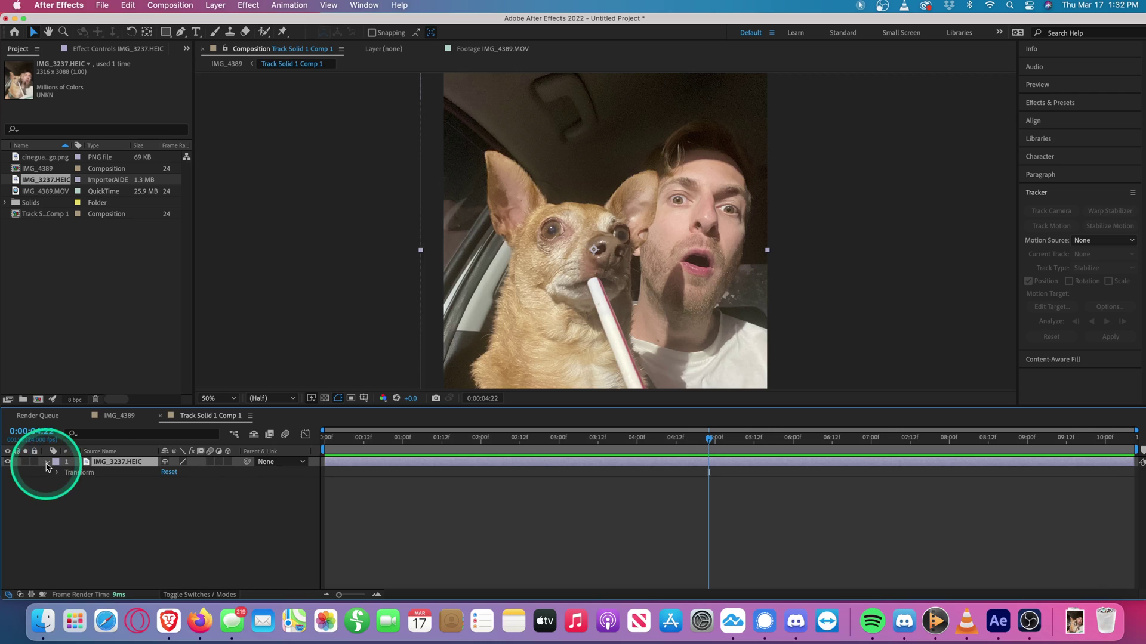
{"action": "left_click", "coordinate": [57, 474]}
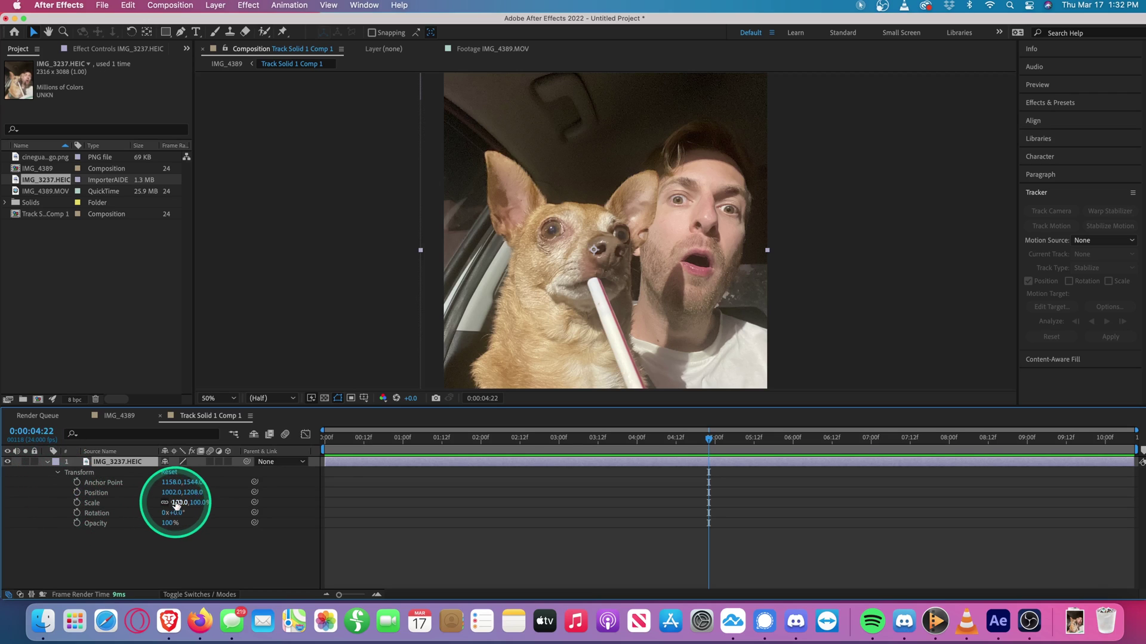
{"action": "left_click_drag", "start_coordinate": [176, 505], "coordinate": [158, 504]}
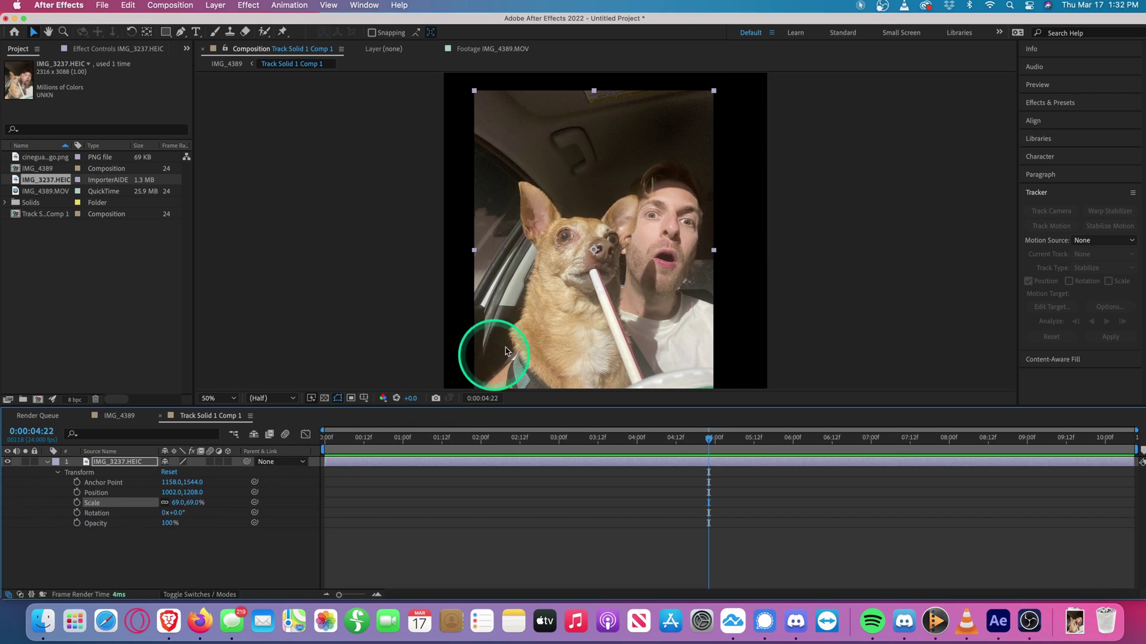
{"action": "left_click_drag", "start_coordinate": [506, 351], "coordinate": [588, 297]}
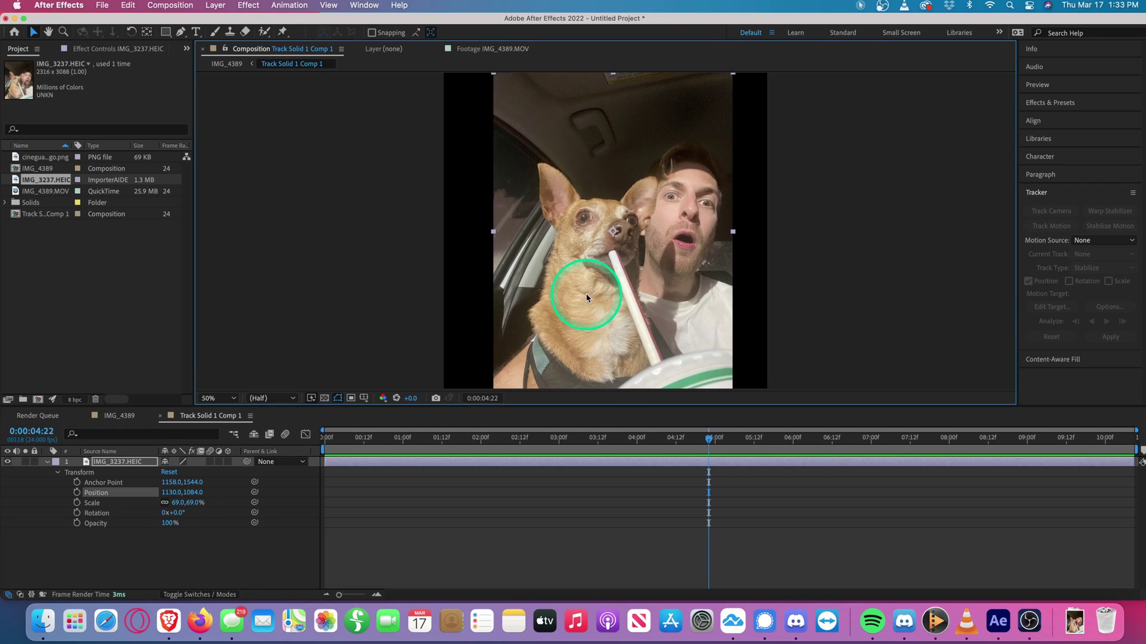
{"action": "left_click", "coordinate": [116, 416]}
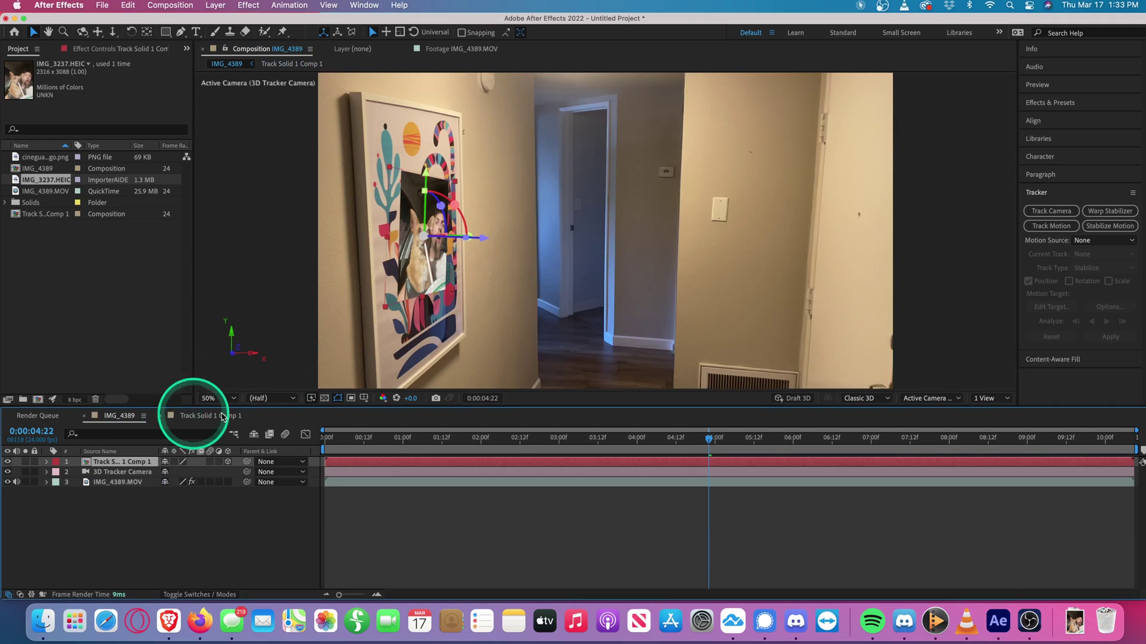
Scale Track Solid 1 Comp 1 to 256%, then tilt and move it onto the wall picture frame.
{"action": "left_click_drag", "start_coordinate": [711, 445], "coordinate": [688, 452]}
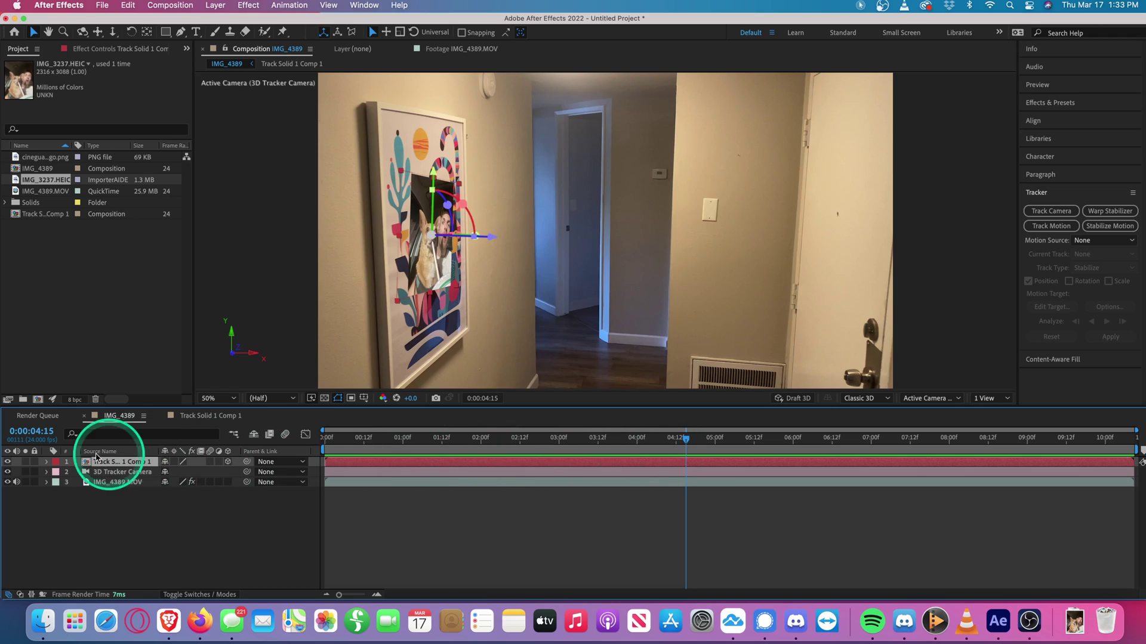
{"action": "left_click", "coordinate": [48, 462]}
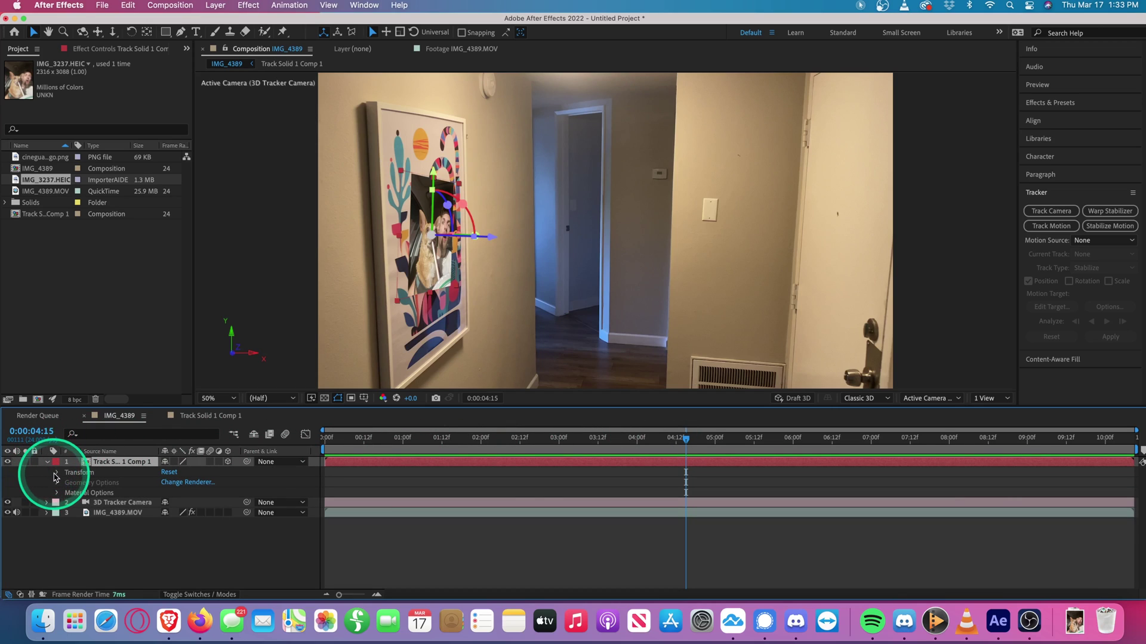
{"action": "left_click", "coordinate": [57, 473]}
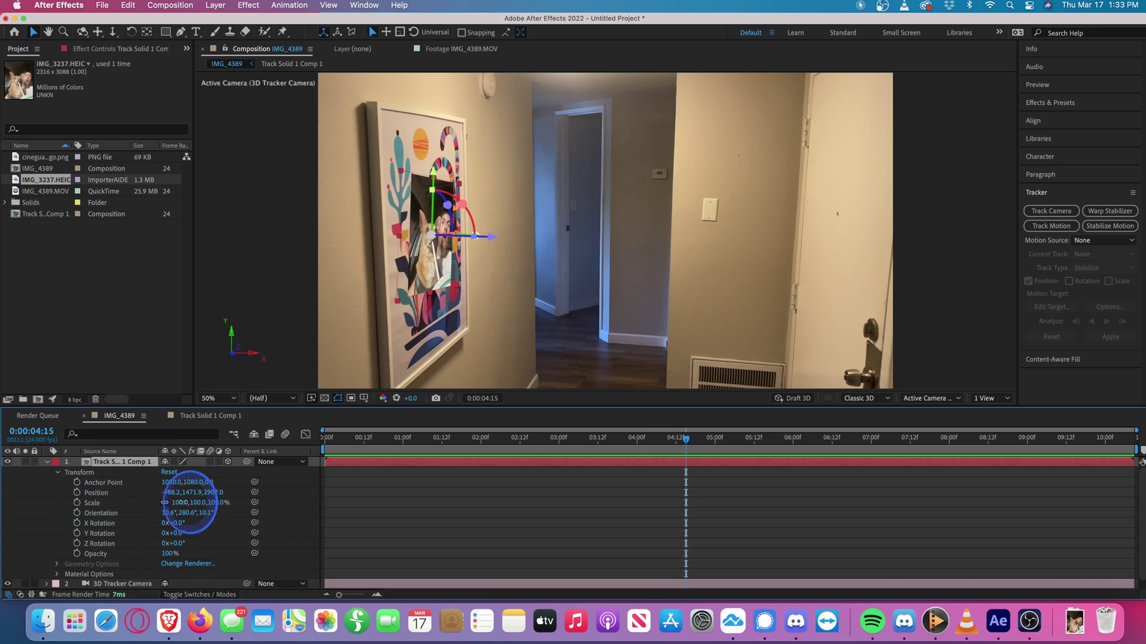
{"action": "left_click_drag", "start_coordinate": [191, 502], "coordinate": [289, 503]}
{"action": "left_click_drag", "start_coordinate": [396, 307], "coordinate": [406, 307]}
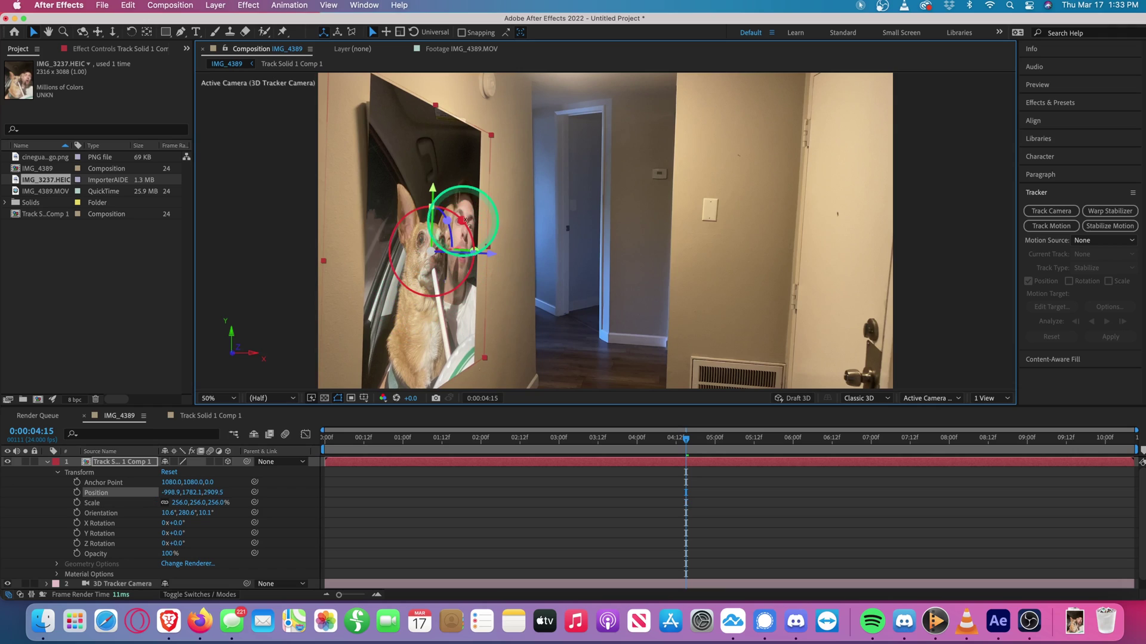
{"action": "left_click_drag", "start_coordinate": [444, 220], "coordinate": [435, 249]}
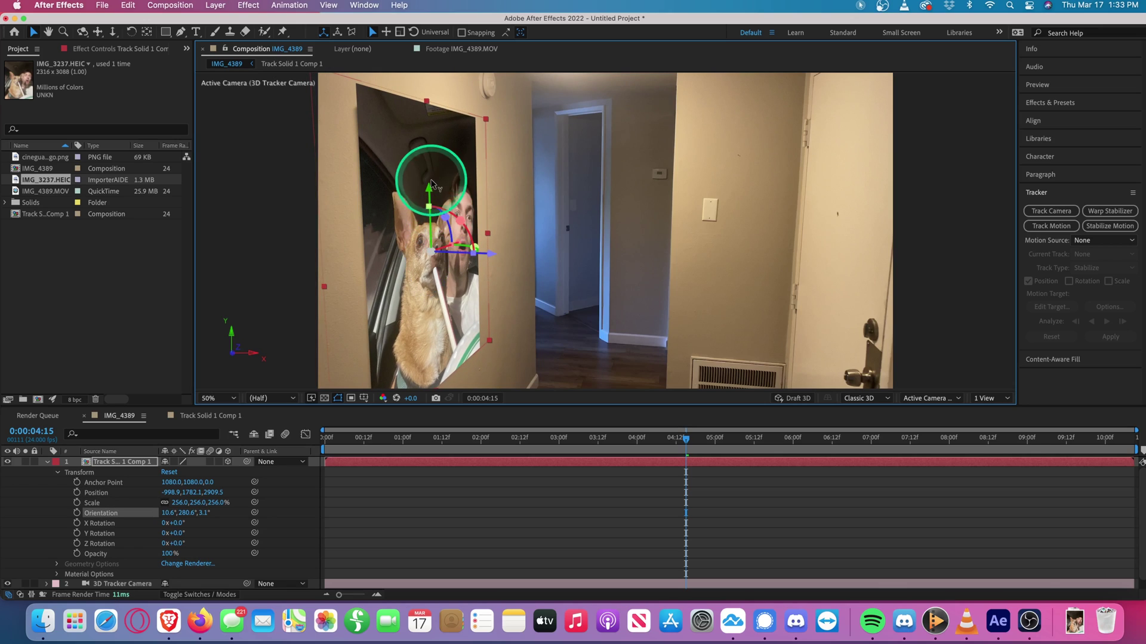
{"action": "left_click_drag", "start_coordinate": [431, 184], "coordinate": [394, 156]}
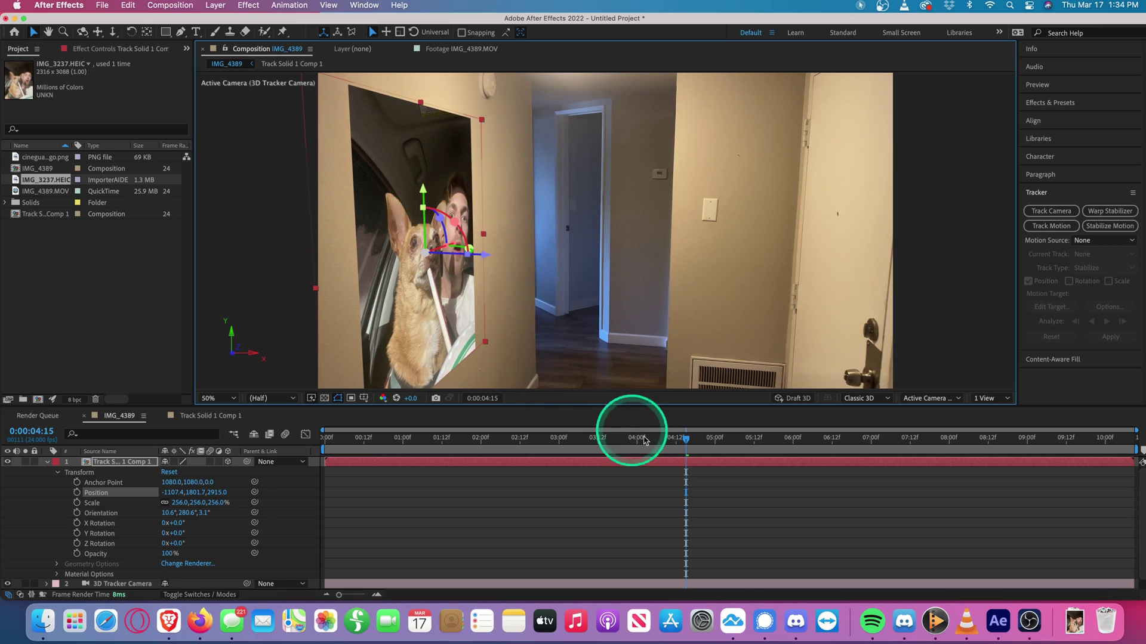
{"action": "left_click_drag", "start_coordinate": [685, 439], "coordinate": [293, 442]}
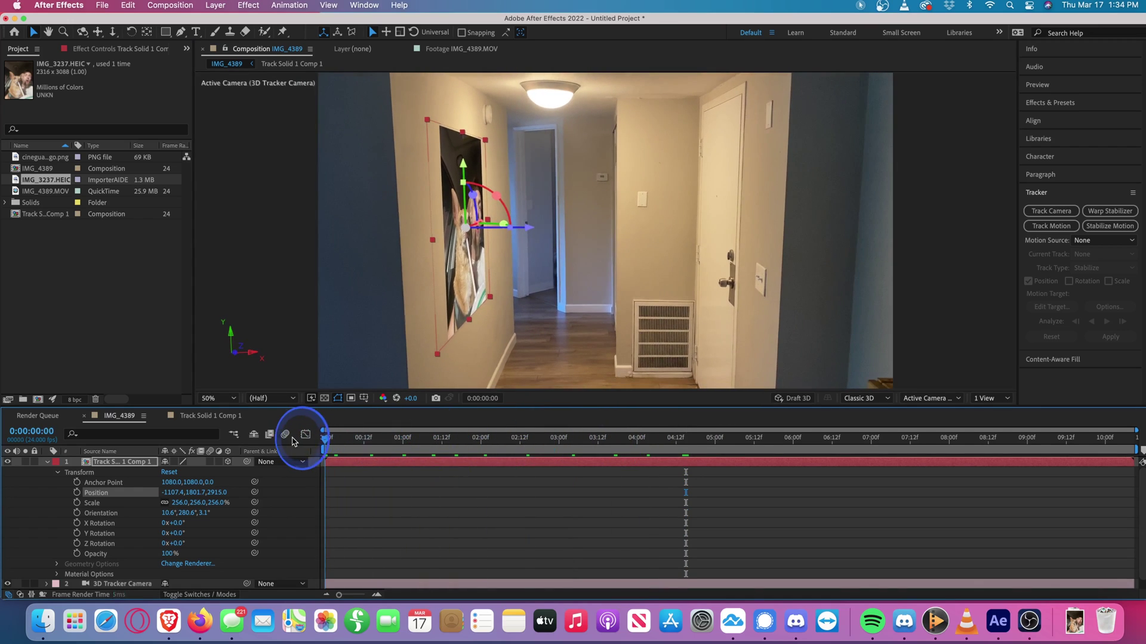
Play back the clip to check the photo's tracking, then redisplay the 3D Camera Tracker's track points.
{"action": "left_click", "coordinate": [417, 478]}
{"action": "key", "text": "space"}
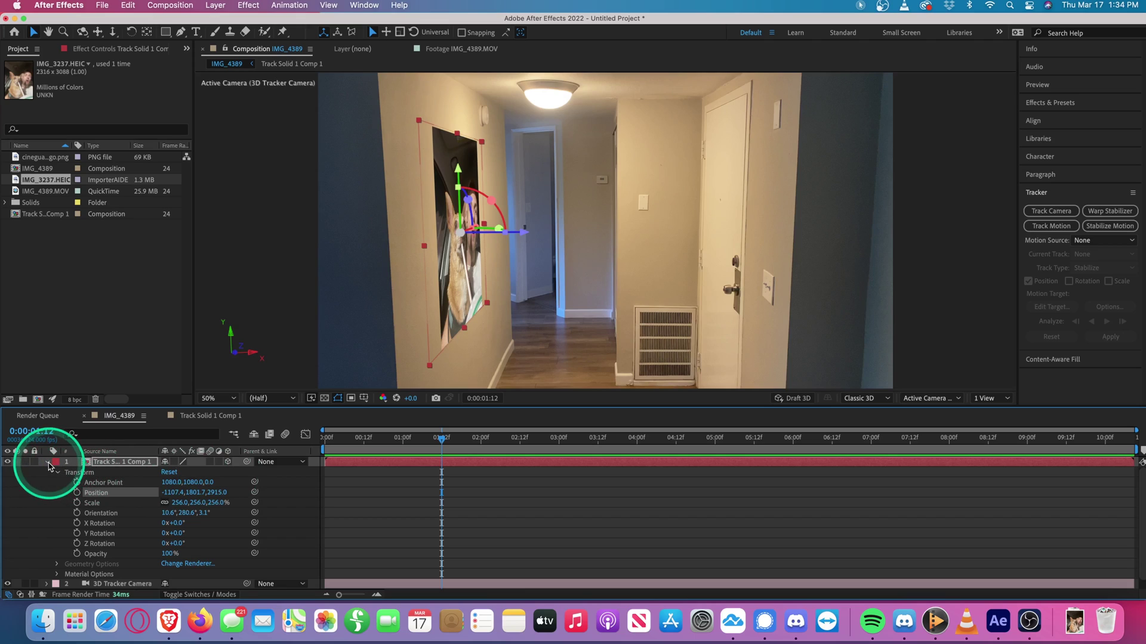
{"action": "left_click", "coordinate": [48, 463]}
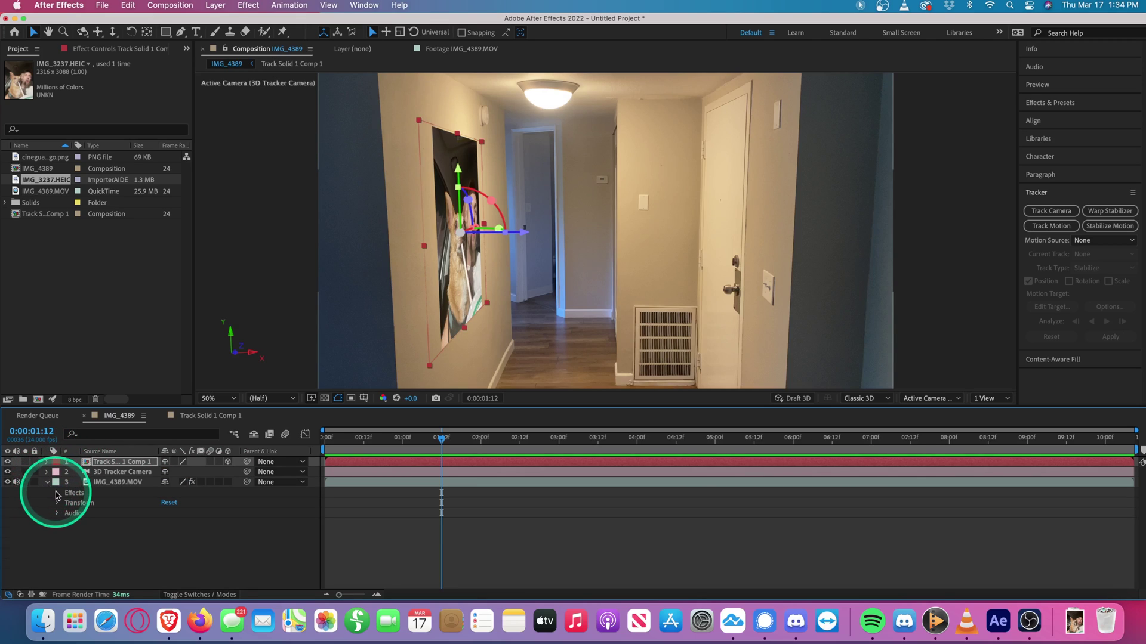
{"action": "left_click", "coordinate": [86, 503]}
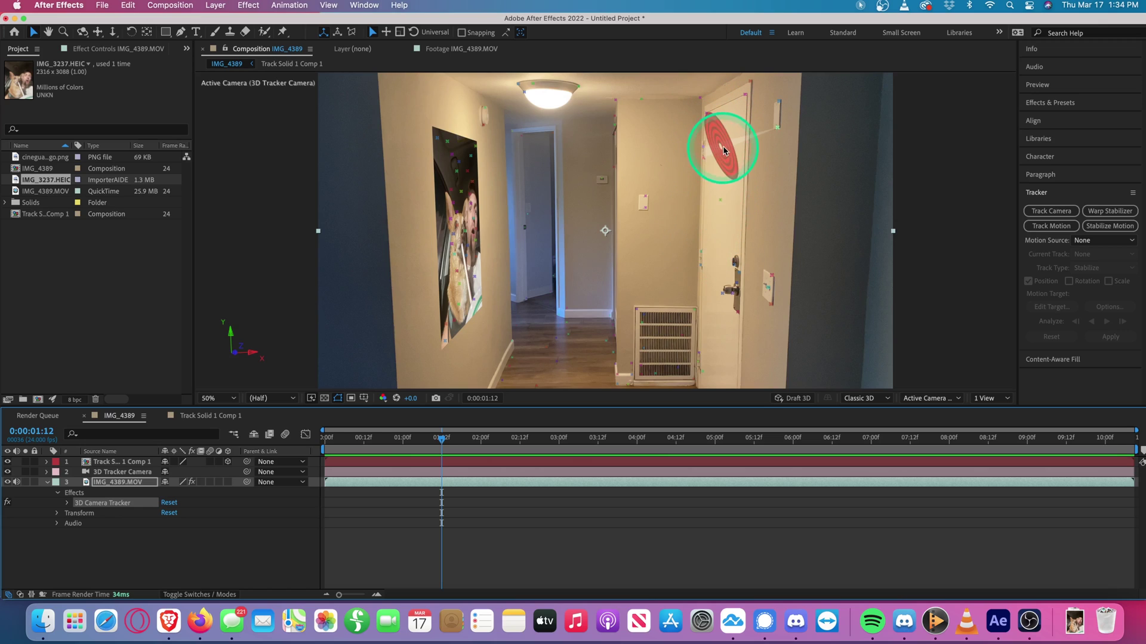
Create a solid tracked to the selected door points and pre-compose Track Solid 1.
{"action": "mouse_move", "coordinate": [714, 140]}
{"action": "left_mouse_down"}
{"action": "mouse_move", "coordinate": [683, 155]}
{"action": "mouse_move", "coordinate": [655, 263]}
{"action": "mouse_move", "coordinate": [734, 296]}
{"action": "mouse_move", "coordinate": [766, 191]}
{"action": "mouse_move", "coordinate": [713, 129]}
{"action": "left_mouse_up"}
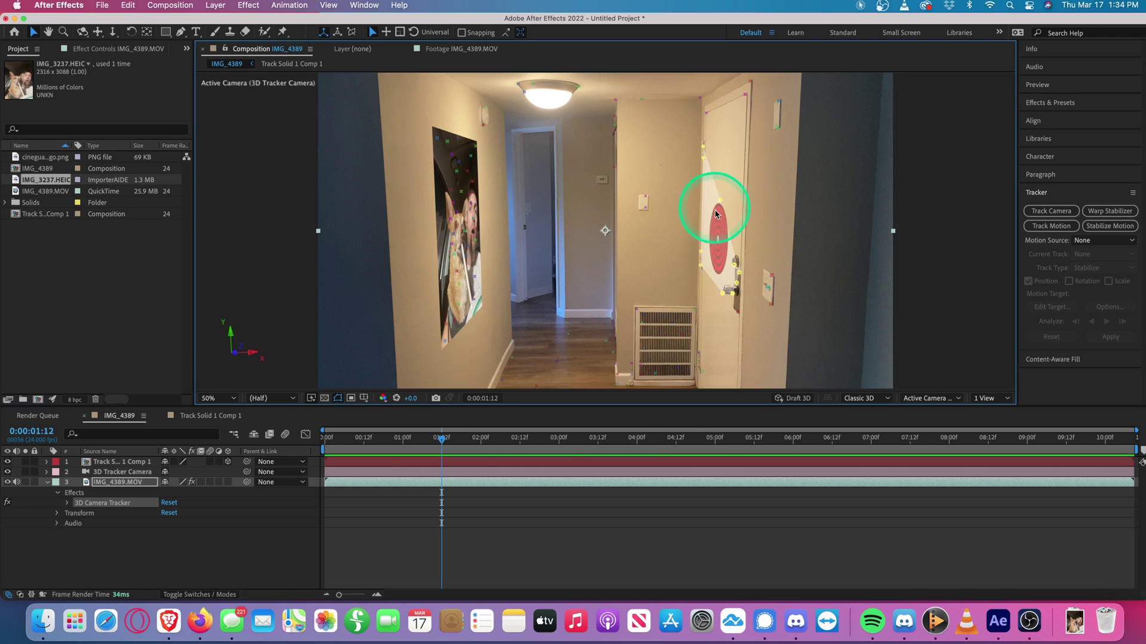
{"action": "right_click", "coordinate": [719, 234]}
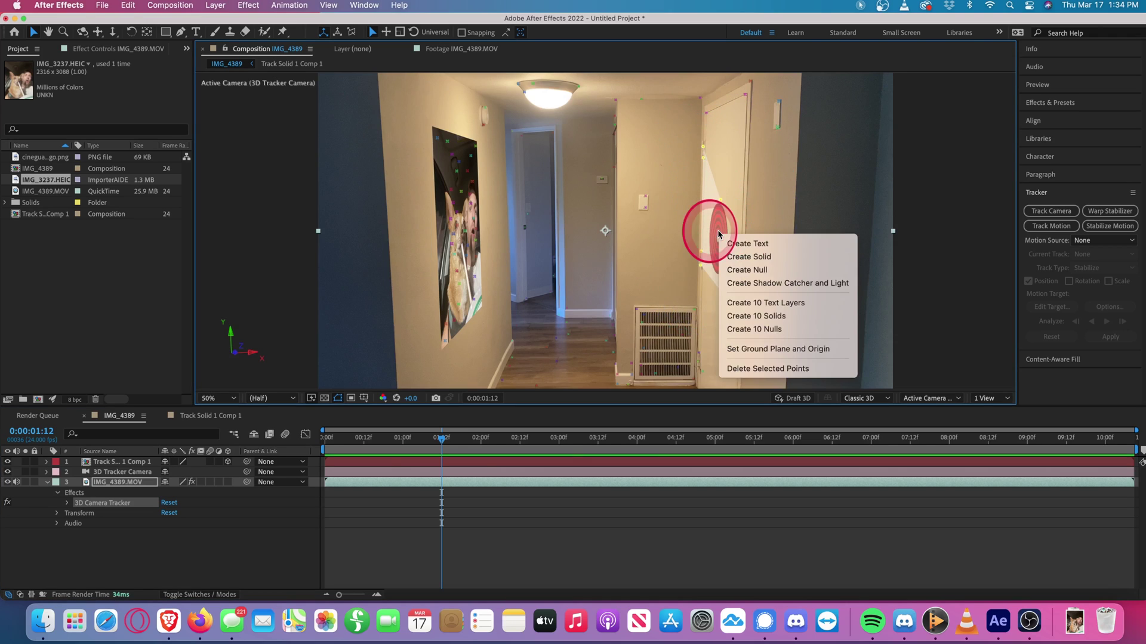
{"action": "left_click", "coordinate": [749, 256]}
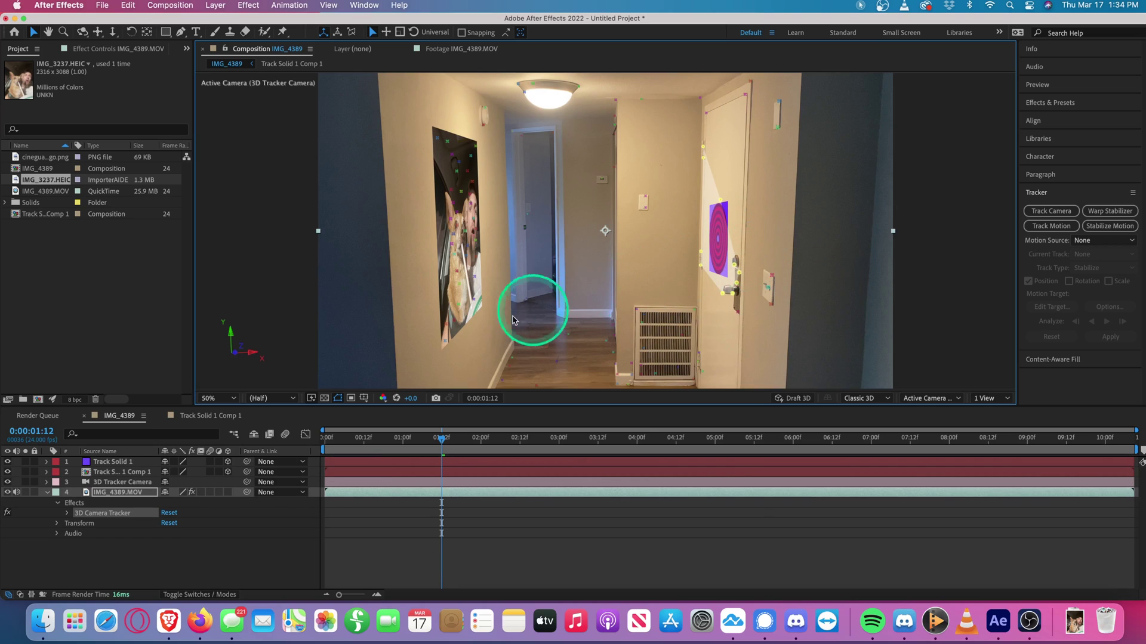
{"action": "right_click", "coordinate": [130, 463]}
{"action": "left_click", "coordinate": [175, 530]}
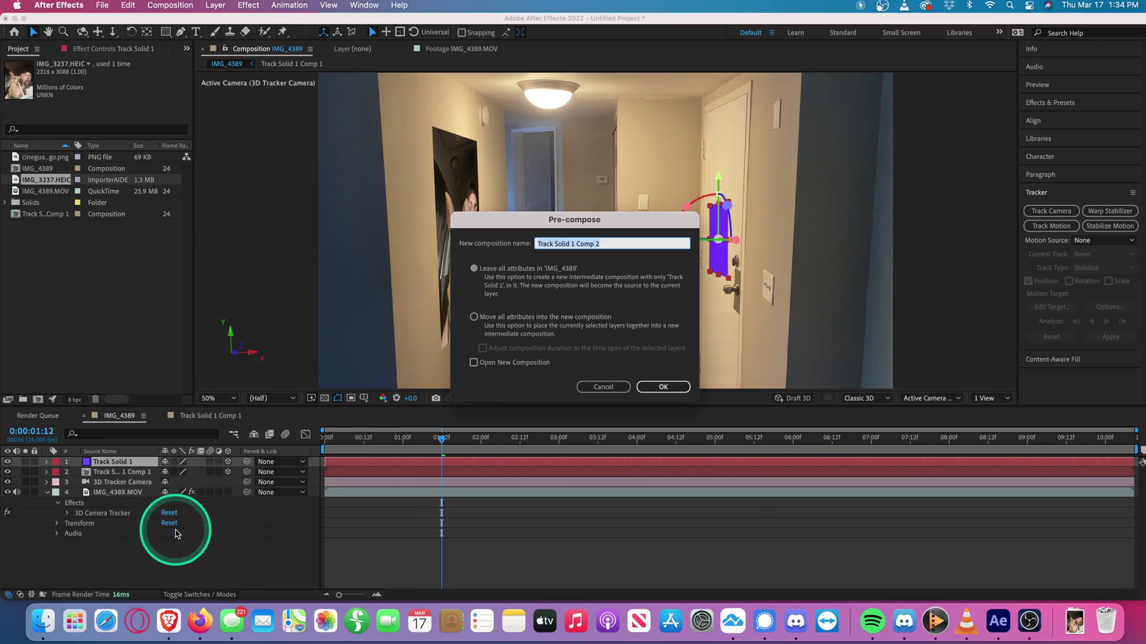
{"action": "left_click", "coordinate": [663, 387]}
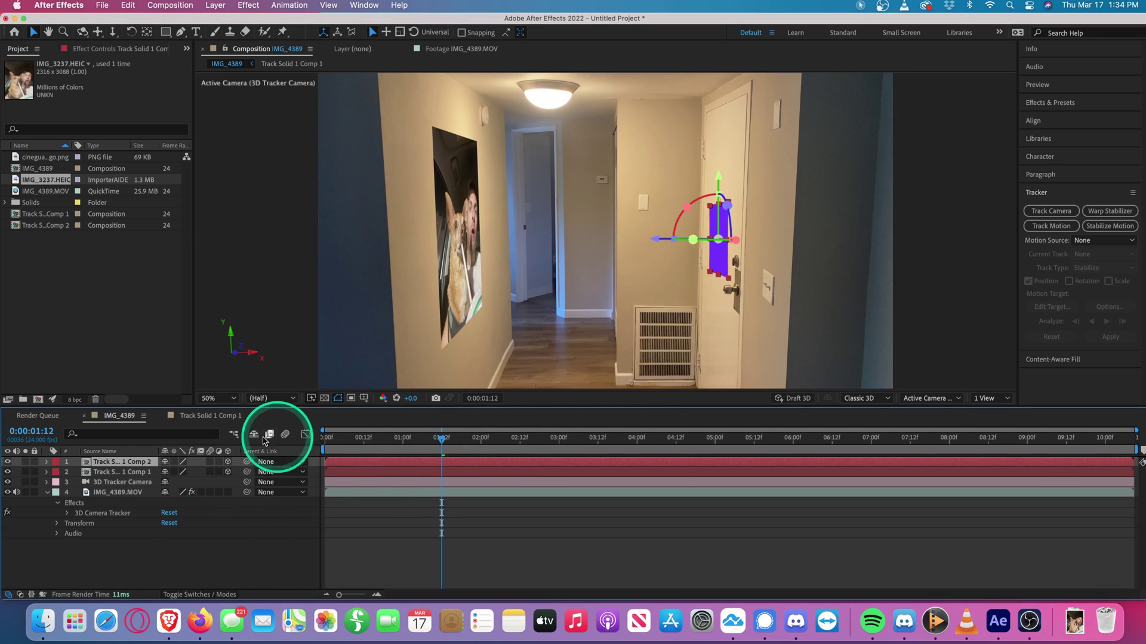
Inside the new precomp, replace the purple solid with cineguac-logo.png.
{"action": "double_click", "coordinate": [119, 462]}
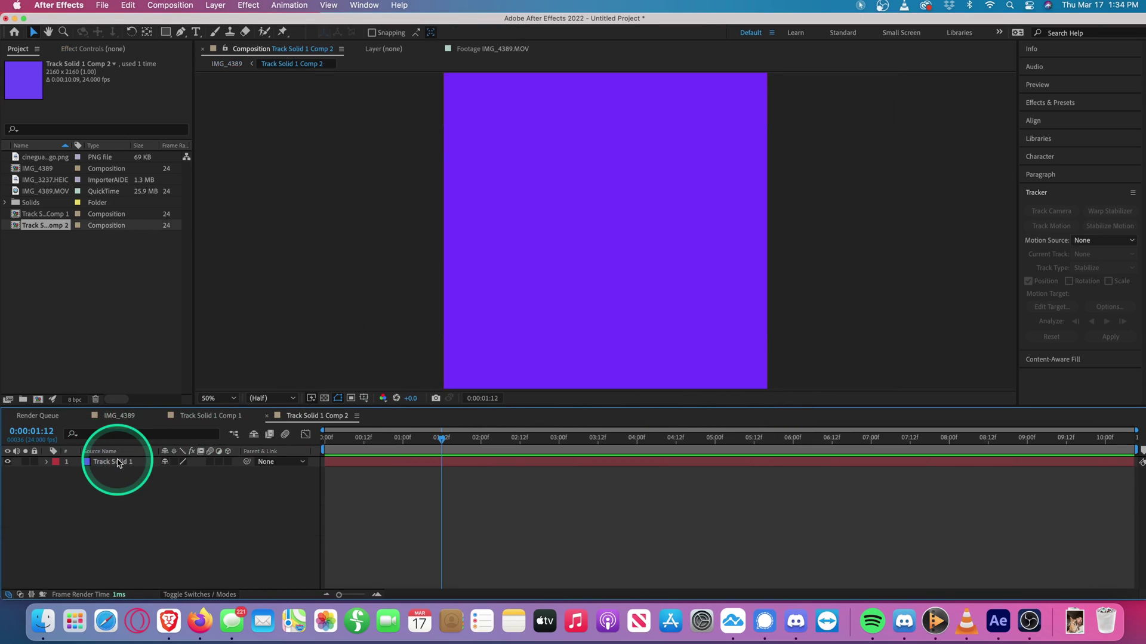
{"action": "left_click", "coordinate": [119, 463]}
{"action": "key", "text": "Delete"}
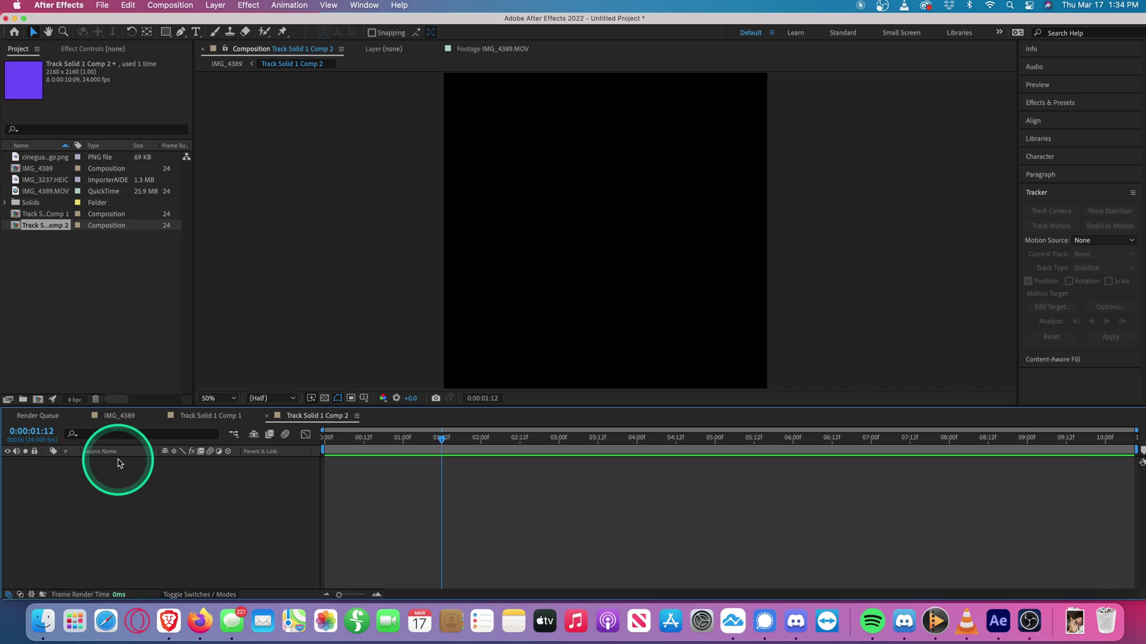
{"action": "left_click_drag", "start_coordinate": [42, 157], "coordinate": [596, 233]}
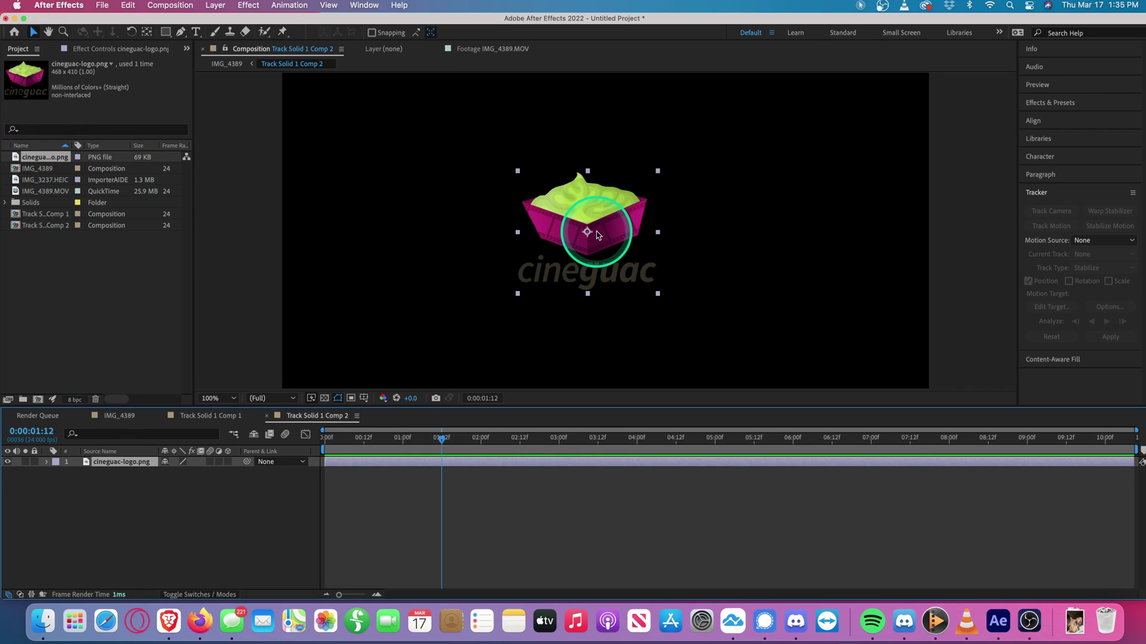
In IMG_4389, scale the logo precomp to 722%, raise it on the door, and rewind to 0:00:00:00.
{"action": "left_click", "coordinate": [117, 416]}
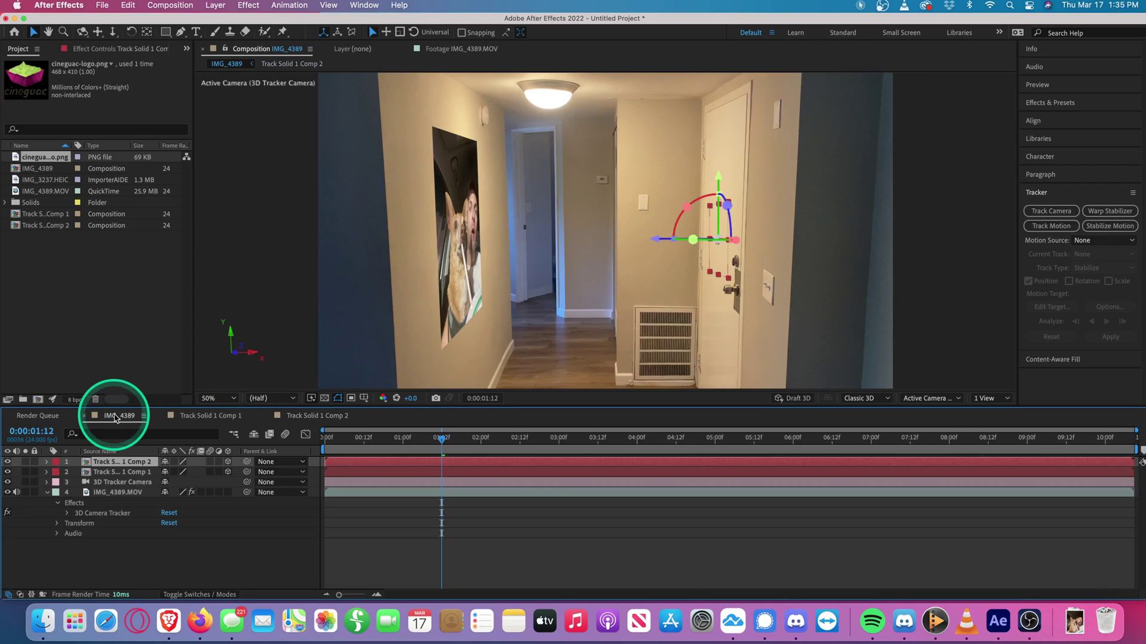
{"action": "left_click", "coordinate": [48, 463]}
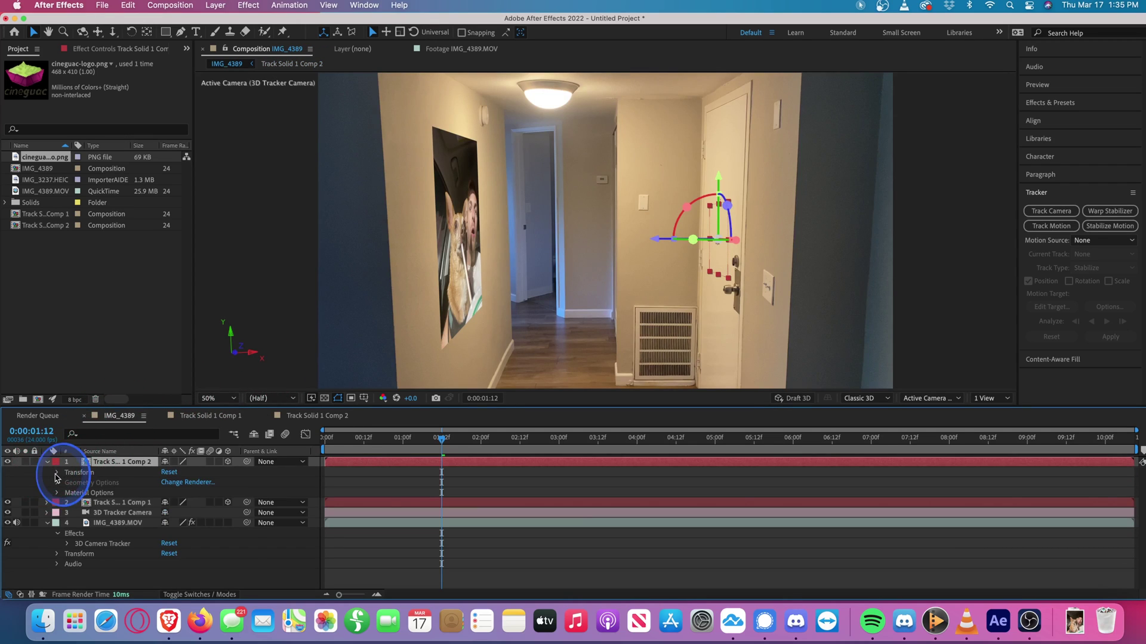
{"action": "left_click", "coordinate": [57, 473]}
{"action": "left_click", "coordinate": [182, 503]}
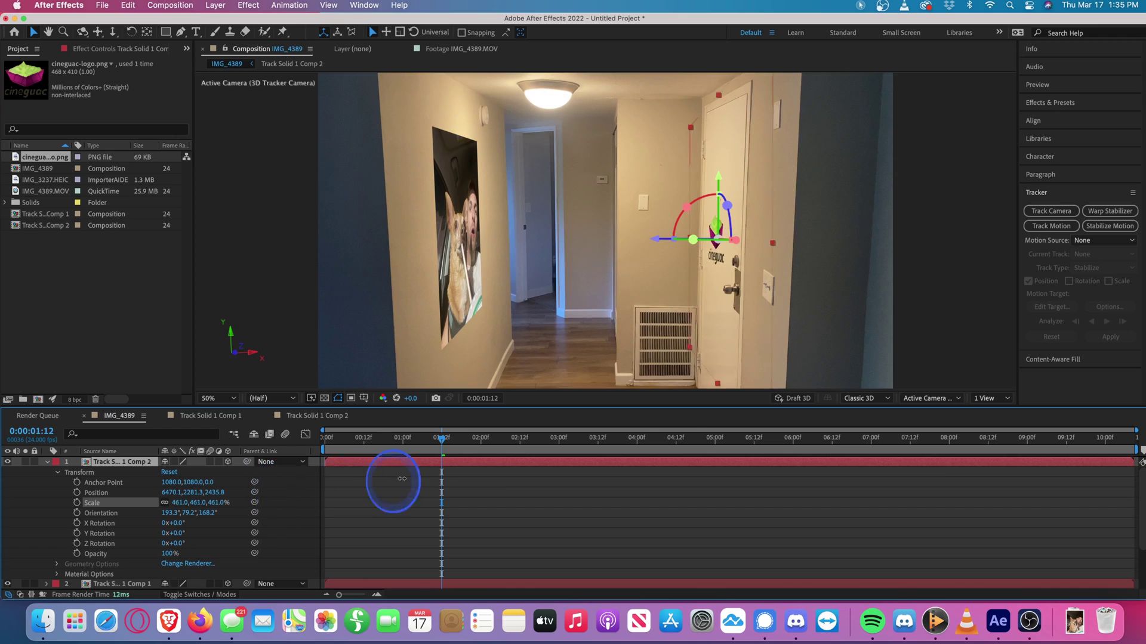
{"action": "left_click_drag", "start_coordinate": [402, 479], "coordinate": [513, 466]}
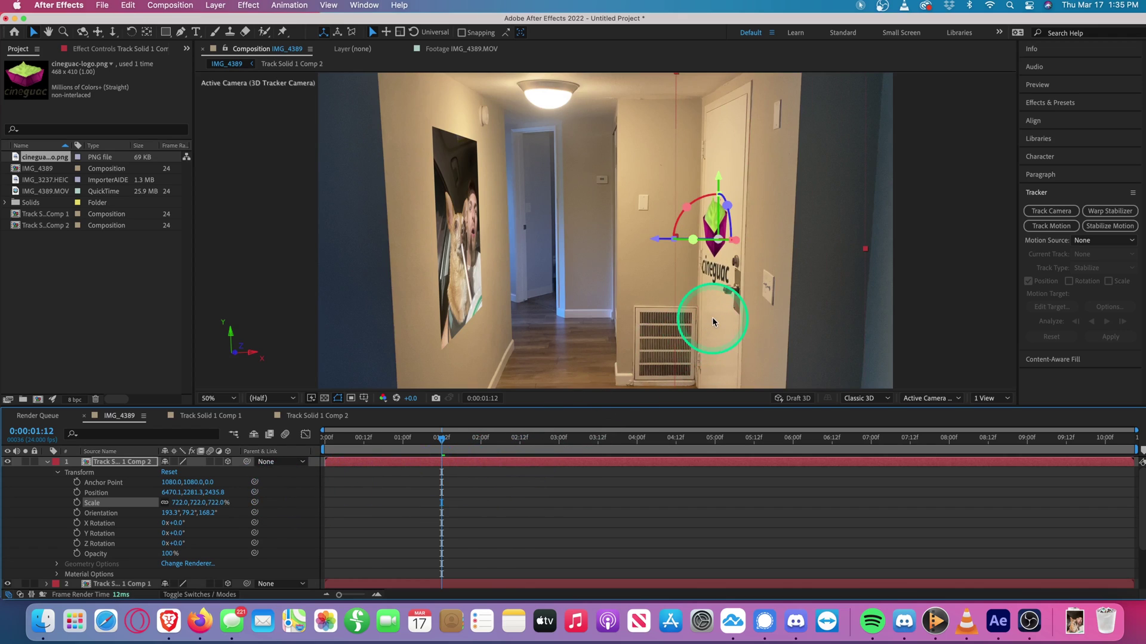
{"action": "left_click_drag", "start_coordinate": [713, 317], "coordinate": [718, 274]}
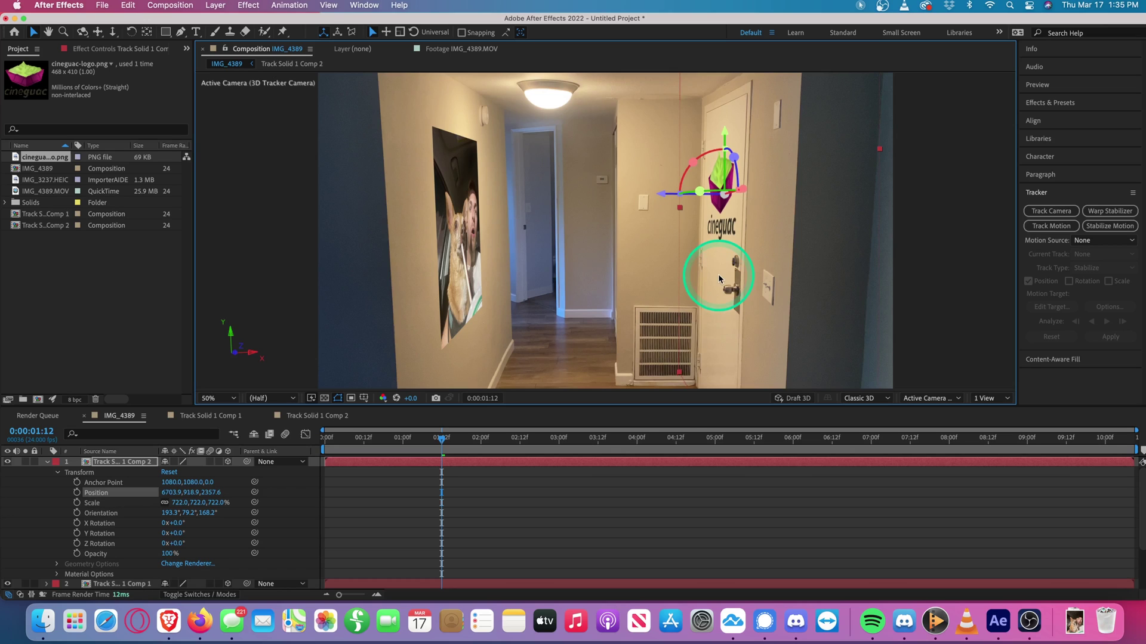
{"action": "left_click_drag", "start_coordinate": [441, 439], "coordinate": [246, 441]}
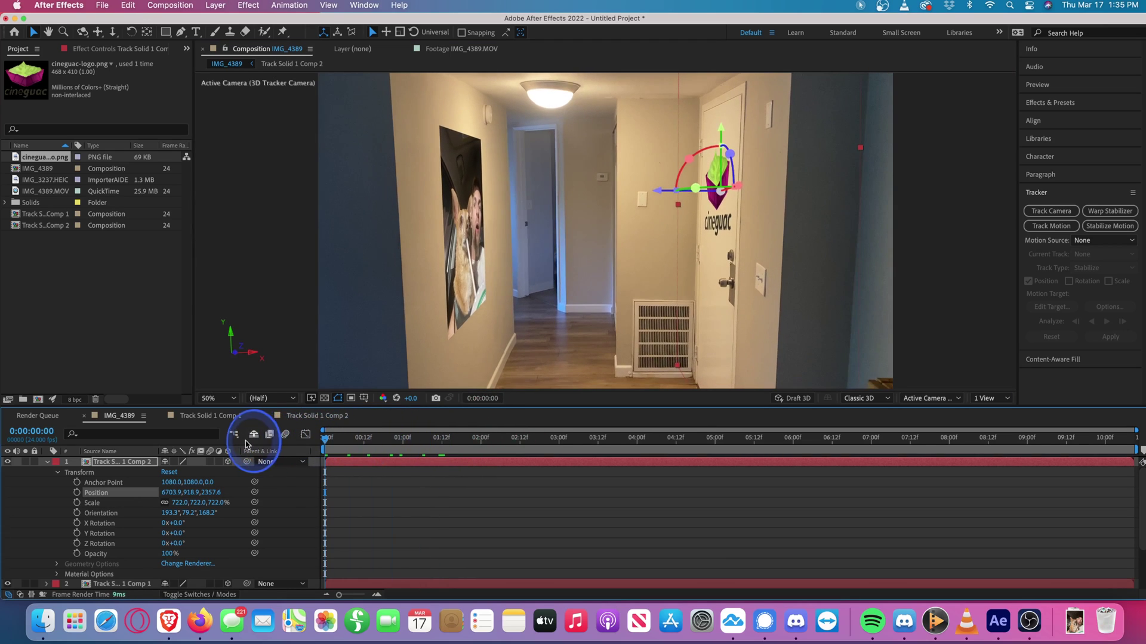